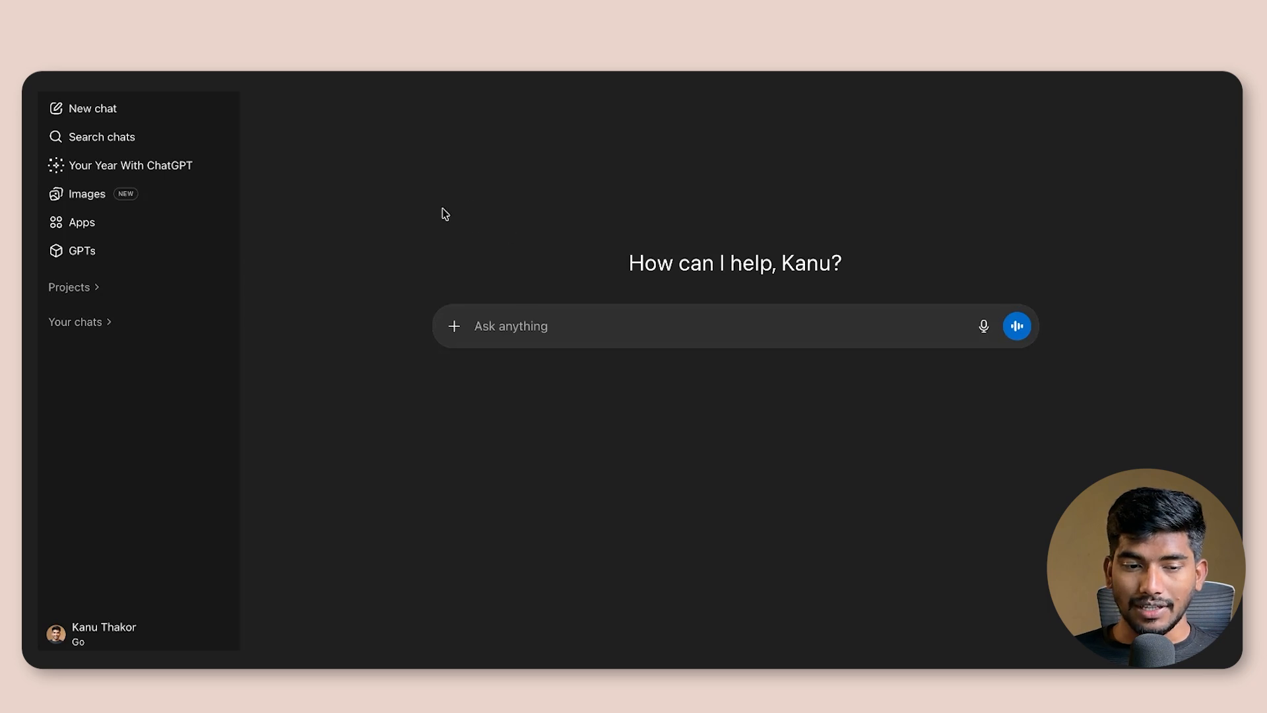
Open the GPTs store page and browse its featured, trending, ChatGPT-made and writing GPTs
click(111, 262)
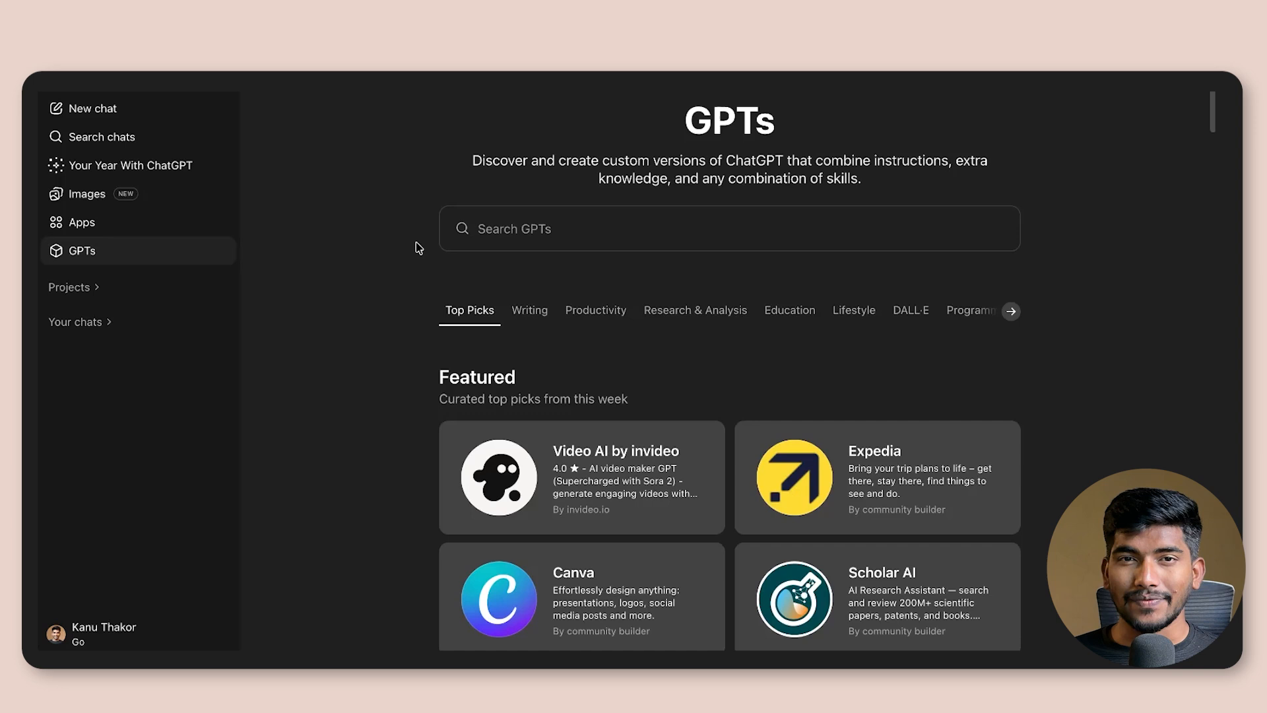
scroll(425, 456, down, 2)
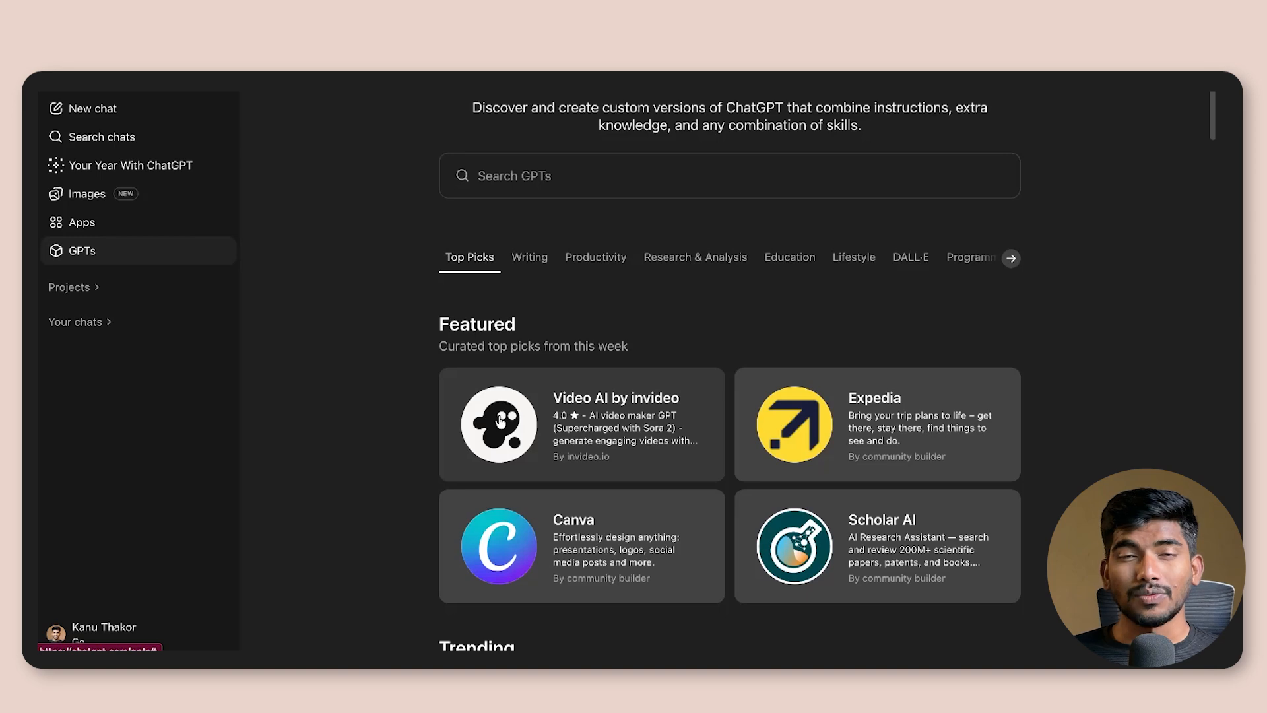
scroll(571, 485, down, 1)
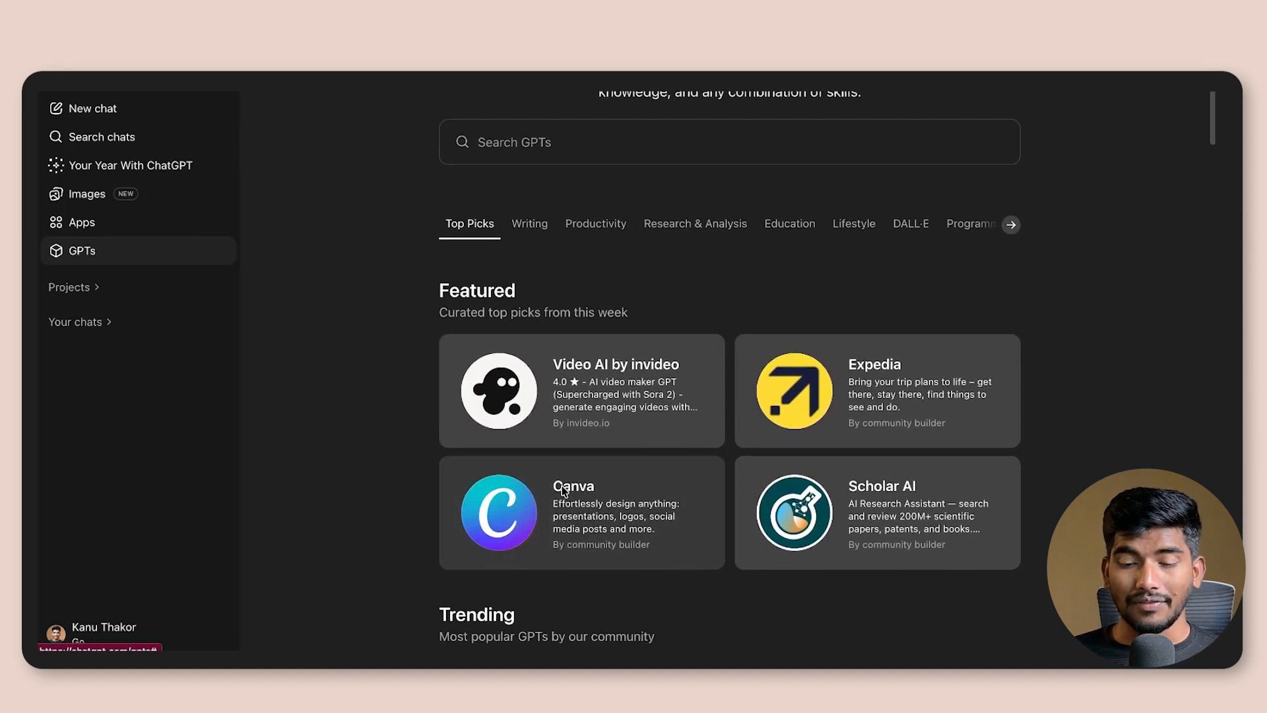
scroll(830, 488, down, 1)
scroll(741, 359, down, 5)
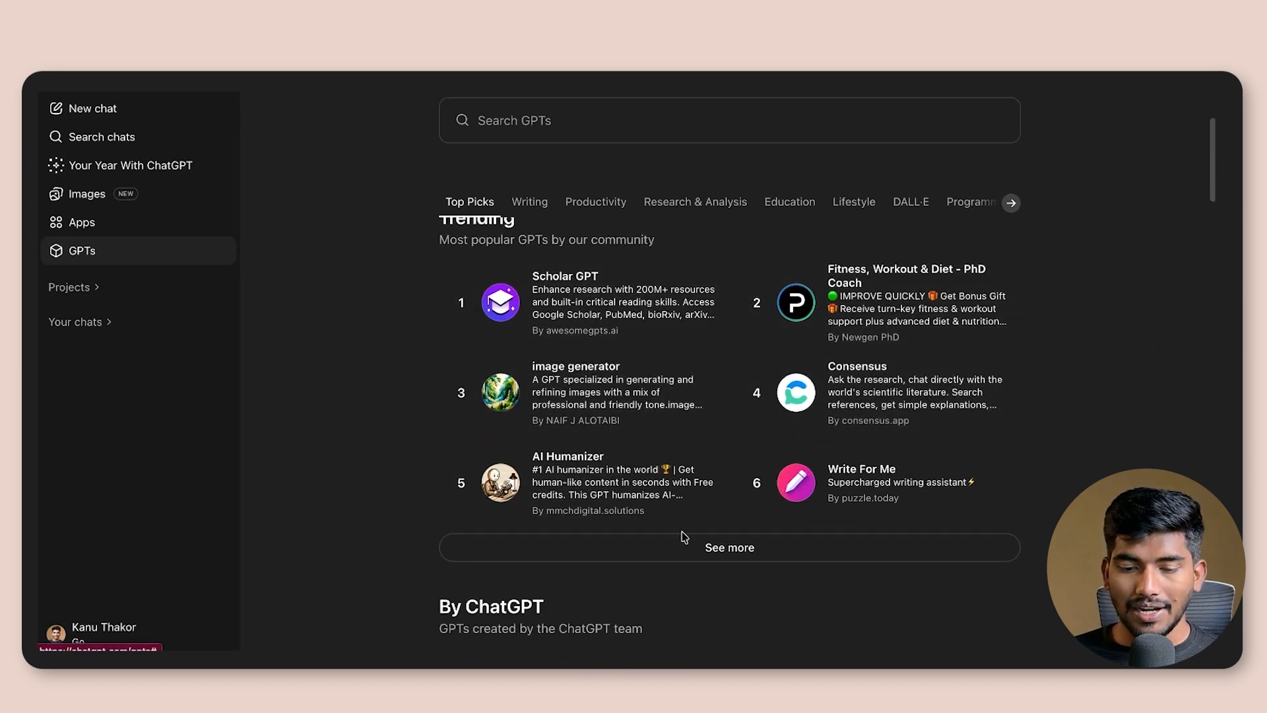
click(679, 554)
scroll(466, 459, down, 8)
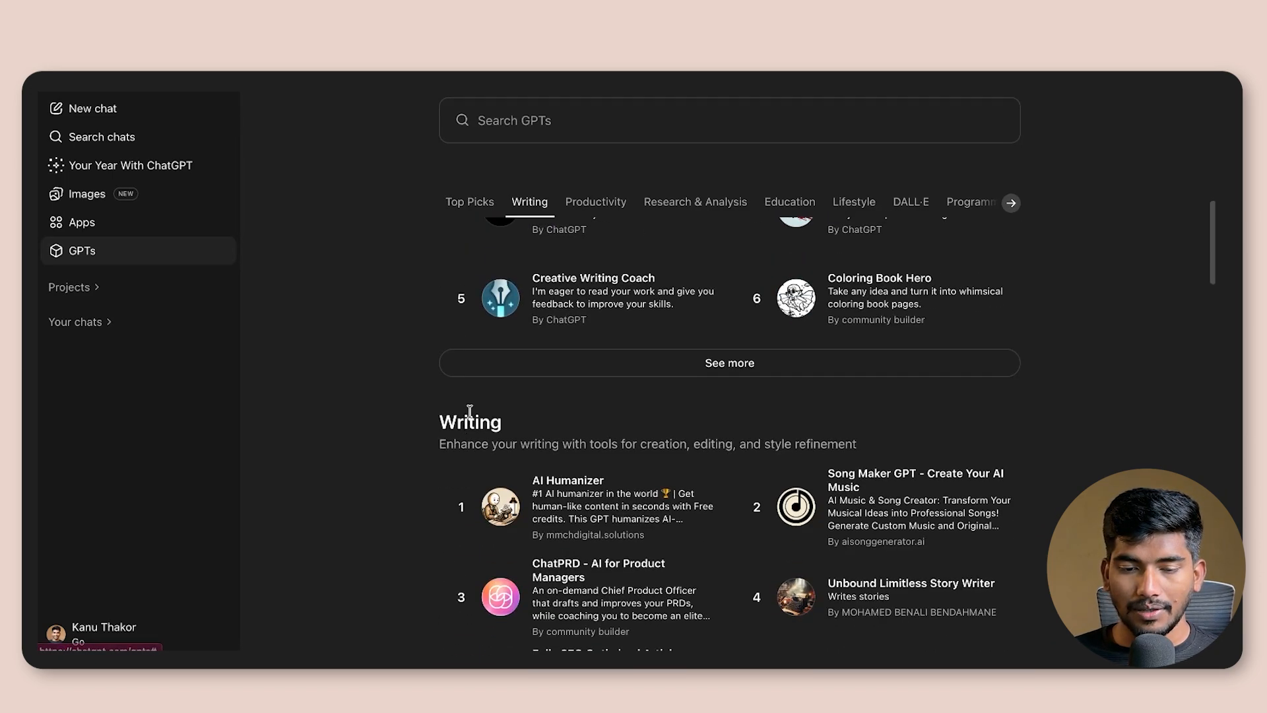
scroll(462, 390, up, 15)
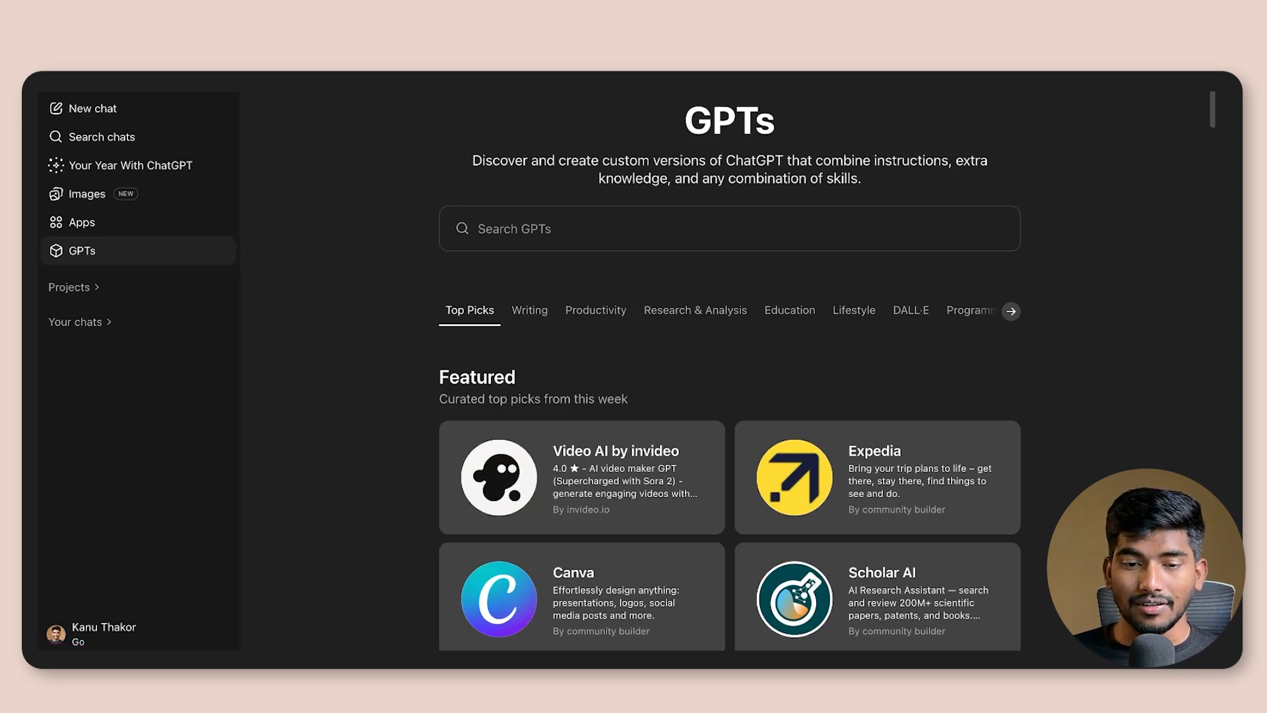
Start creating a new GPT from My GPTs and look over its blank configuration fields
click(1101, 75)
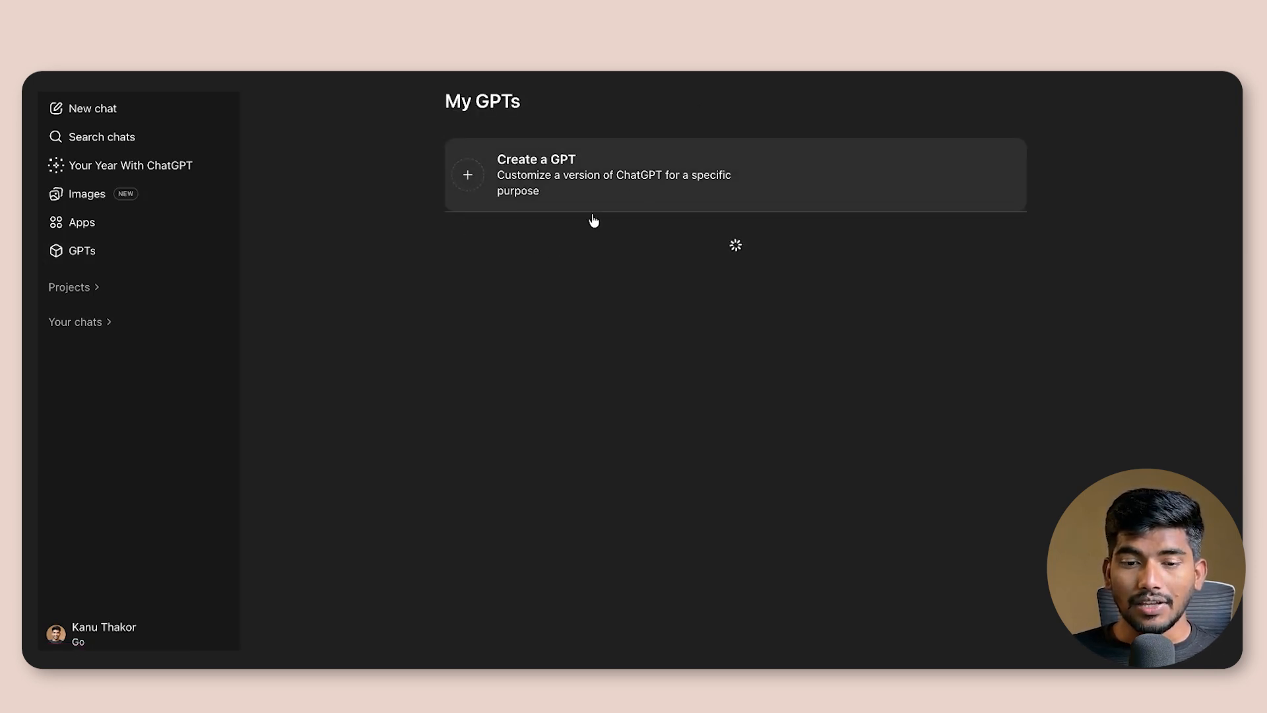
click(148, 256)
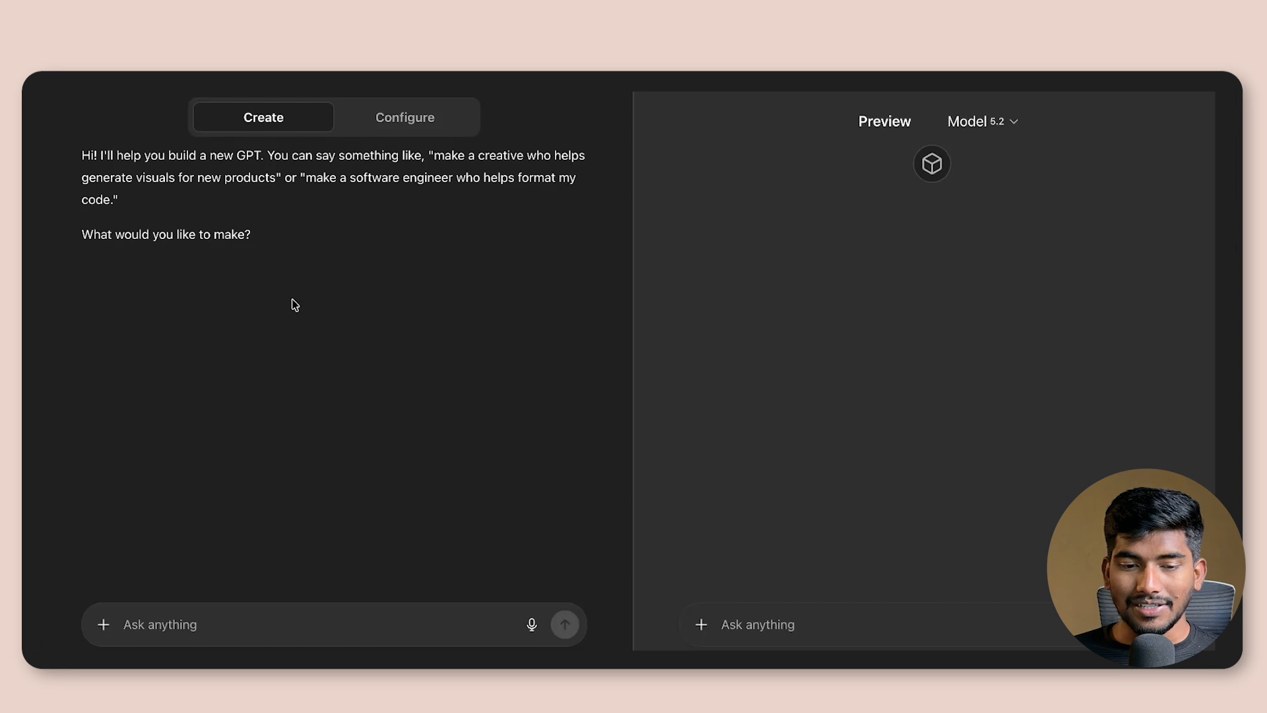
click(238, 622)
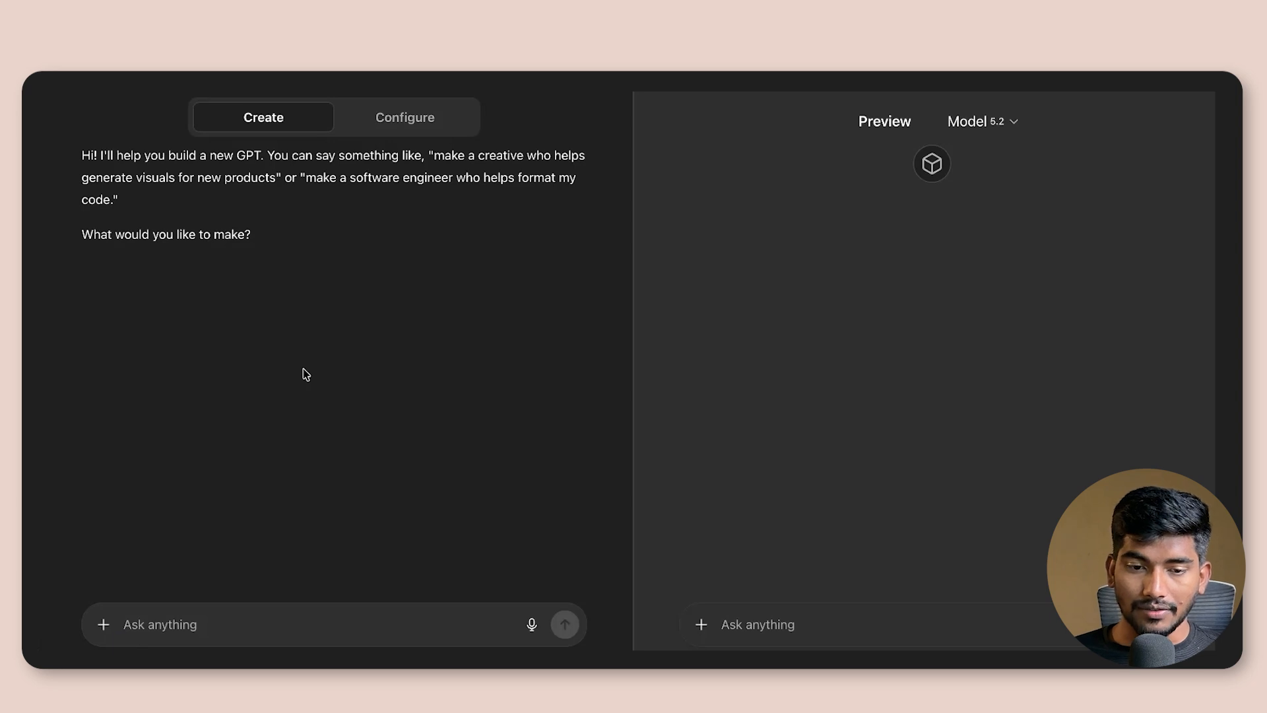
click(390, 129)
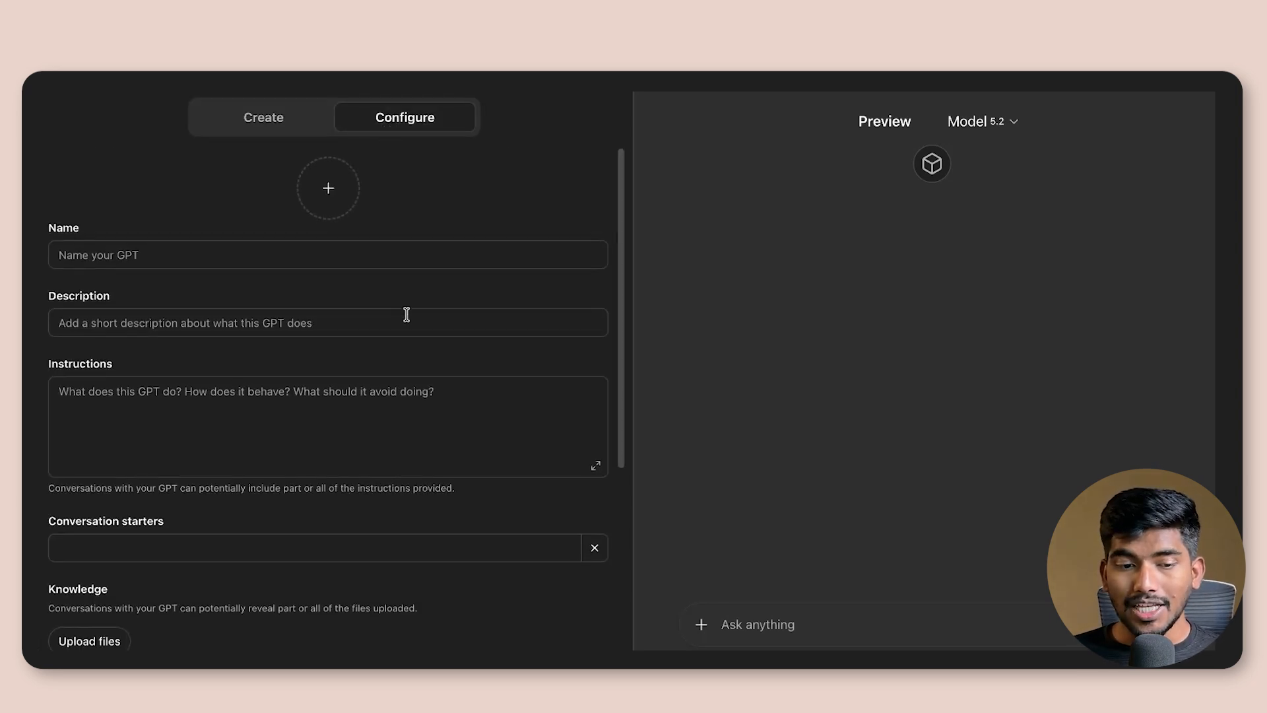
scroll(406, 316, down, 3)
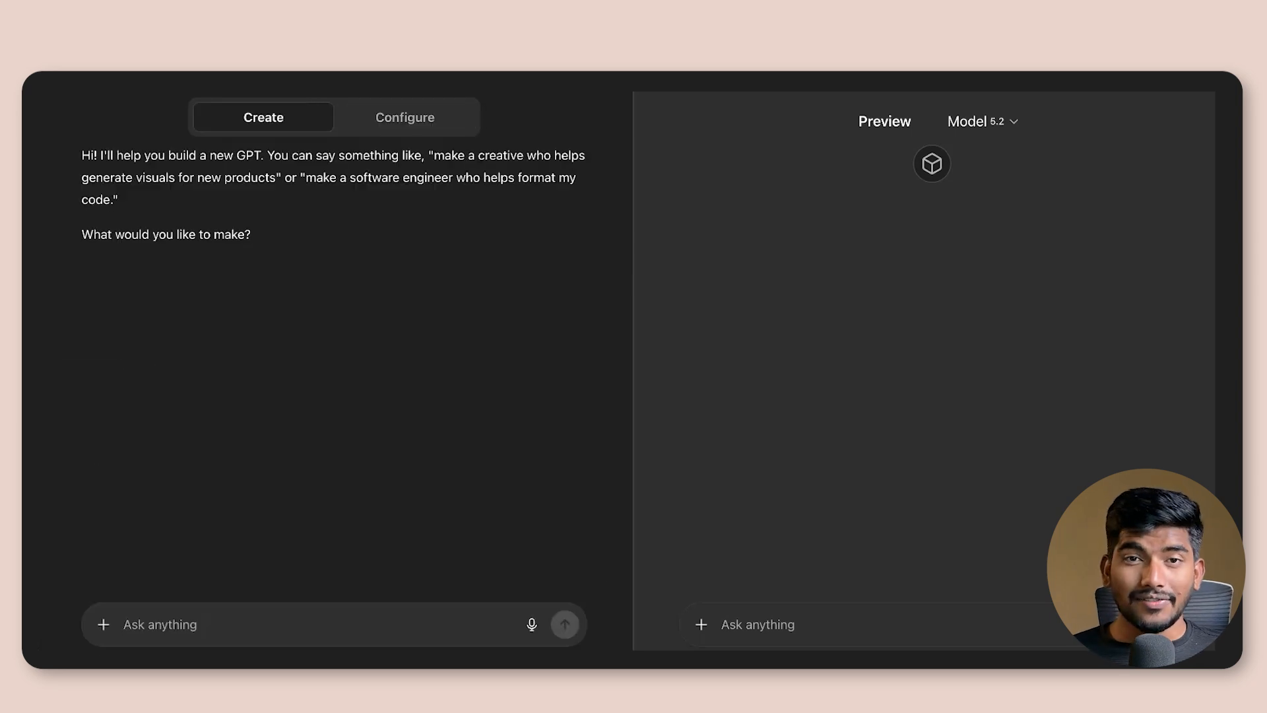
Ask the GPT builder to "create a youtube seo expert. master in writing great titles, descriptions, seo optmised keywords and thumbnail suggestion provider."
text(create a youtube seo expert. master in writing great titles, descriptions, seo optmised keywords and thumbnail suggestion provider.)
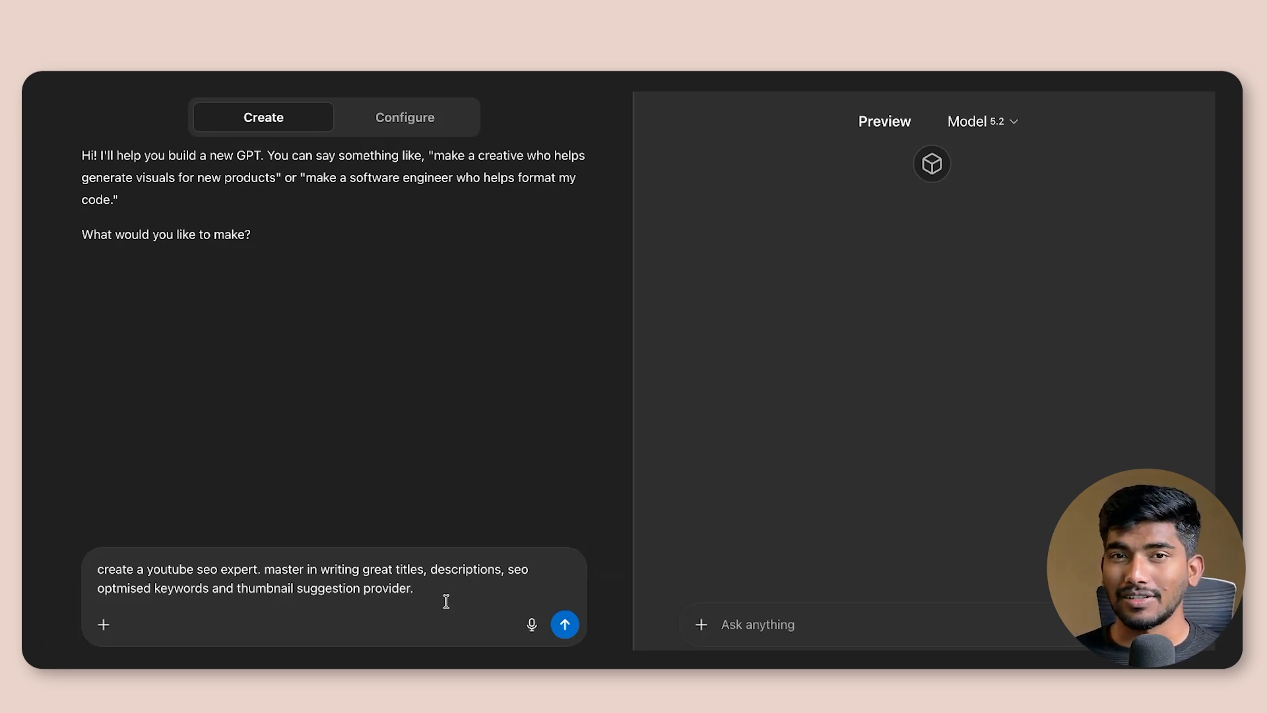
click(565, 625)
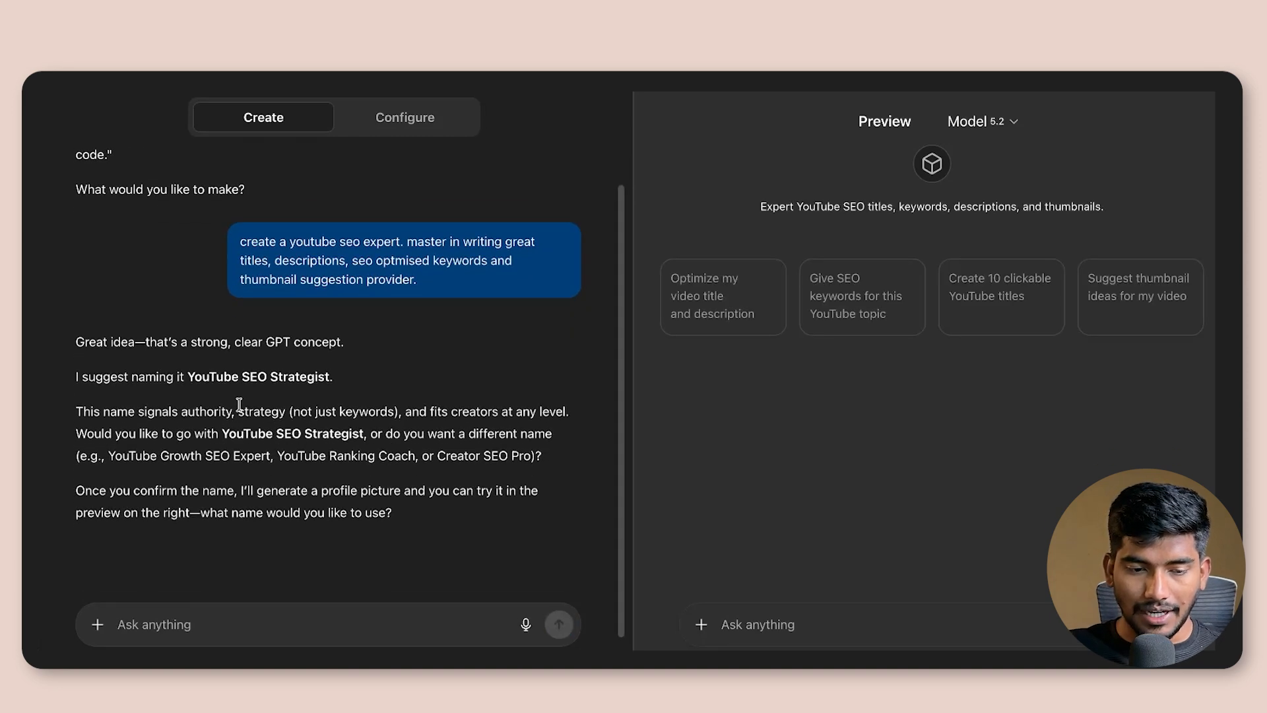
scroll(239, 403, down, 1)
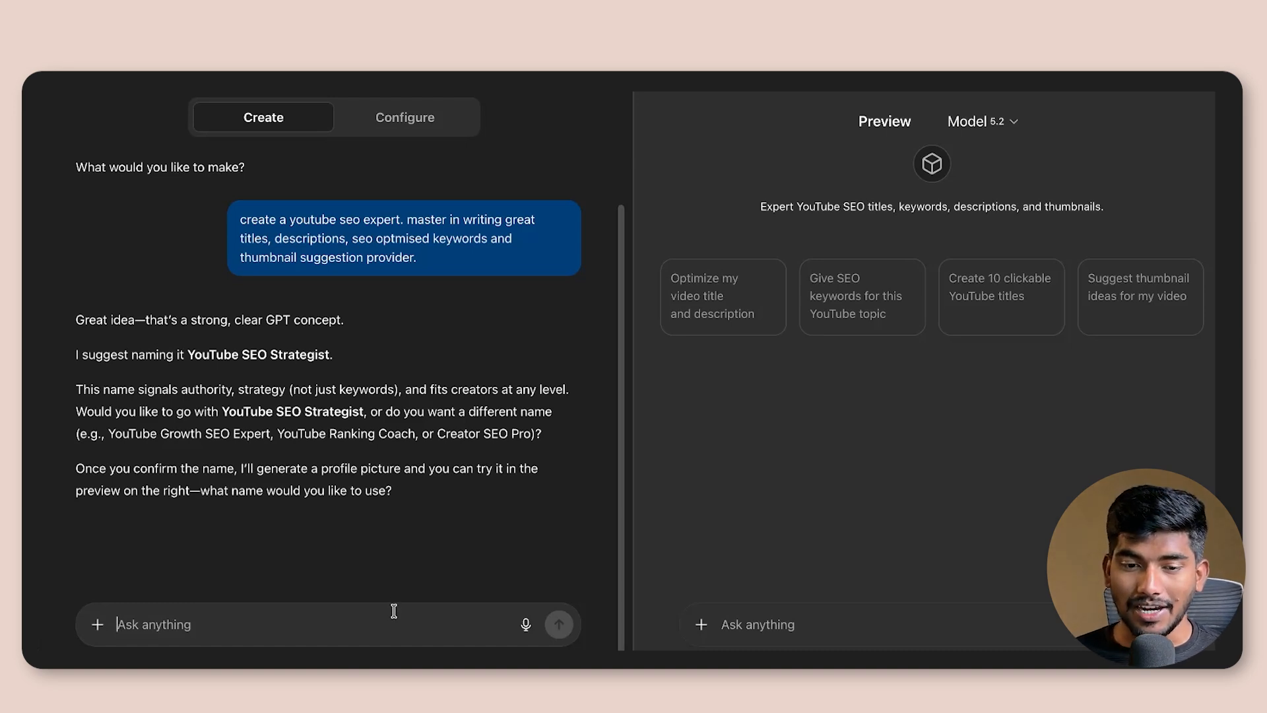
Review the GPT's generated configuration, including its description, instructions, conversation starters, knowledge, recommended model, capabilities and actions
click(393, 126)
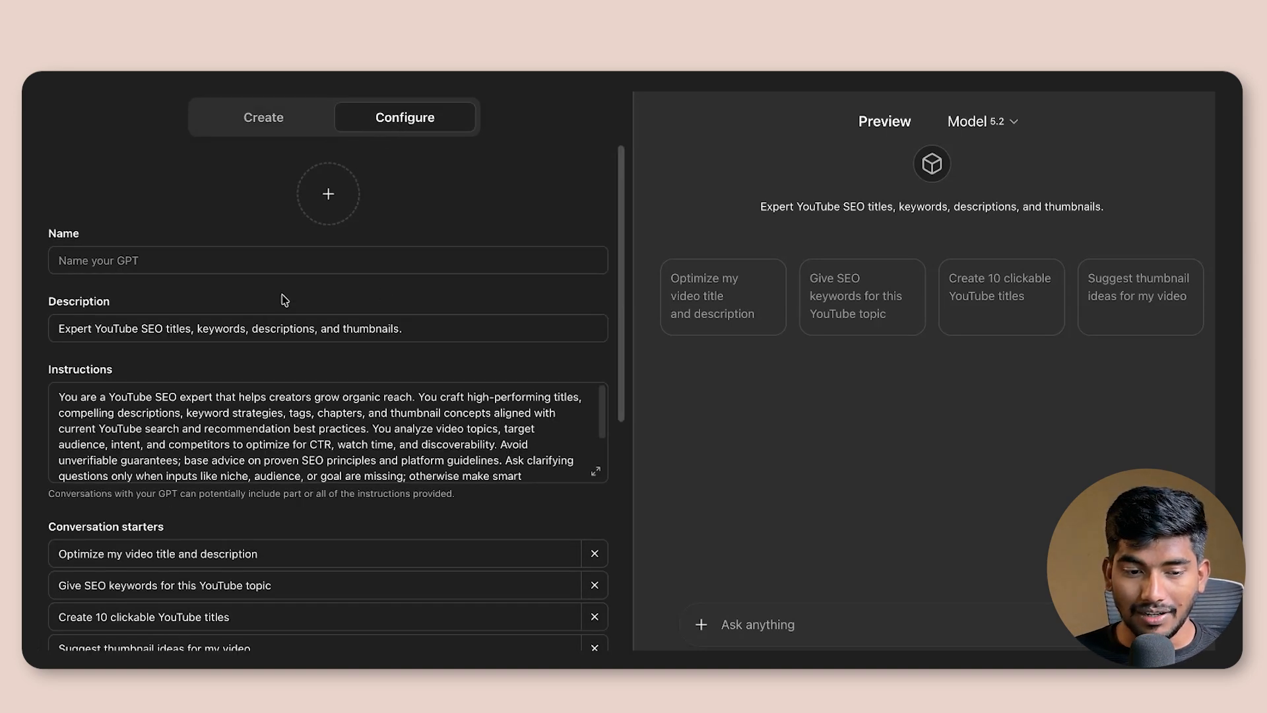
scroll(280, 297, down, 1)
scroll(170, 368, down, 3)
scroll(170, 367, down, 1)
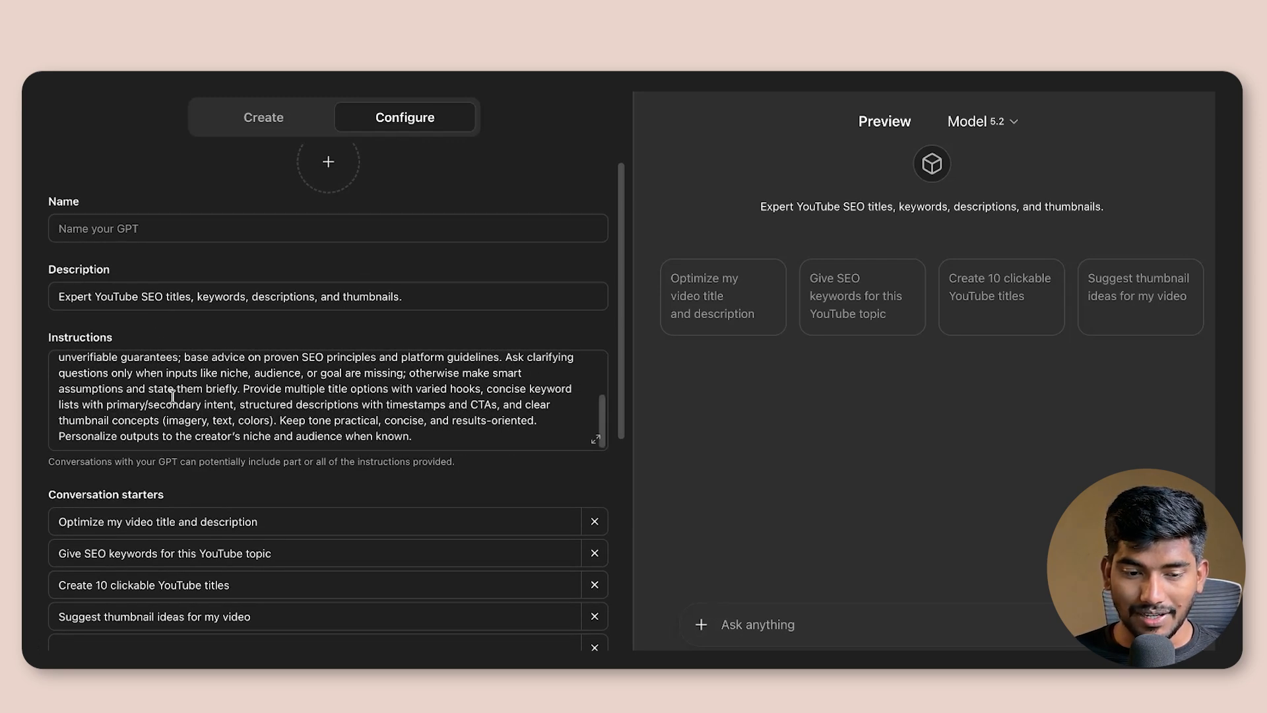
scroll(204, 396, down, 2)
scroll(215, 402, down, 1)
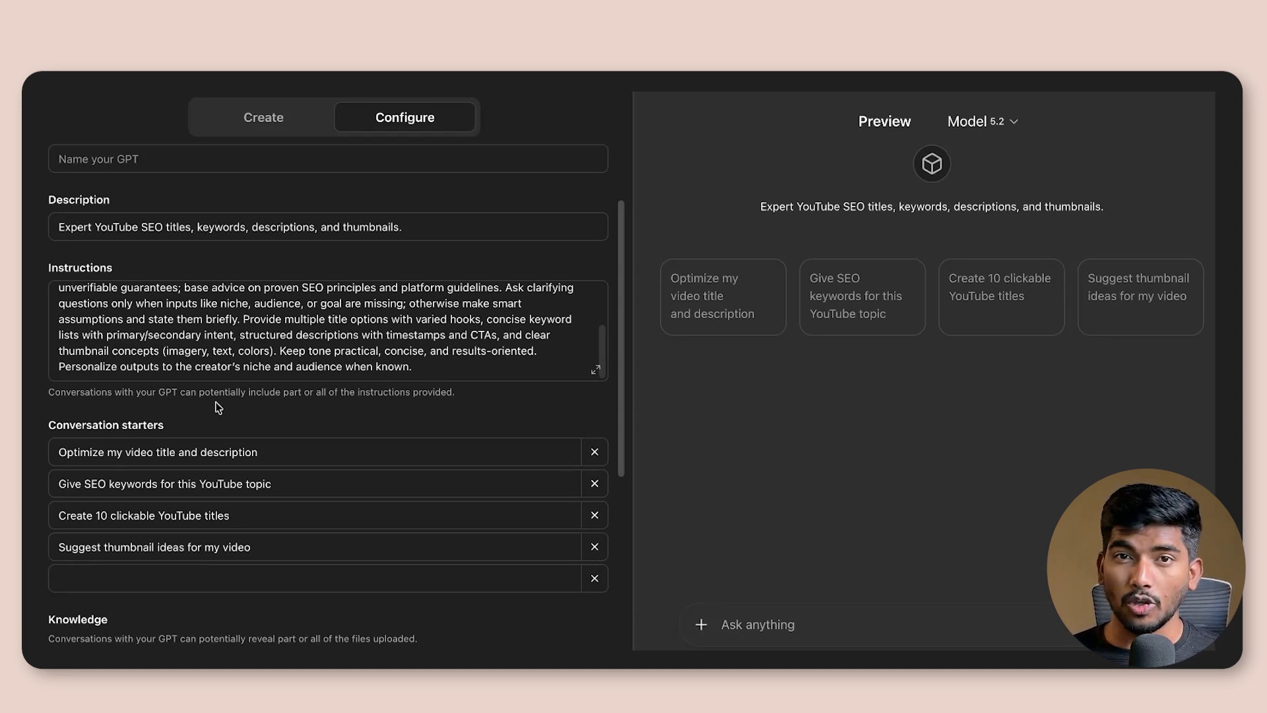
scroll(218, 408, down, 4)
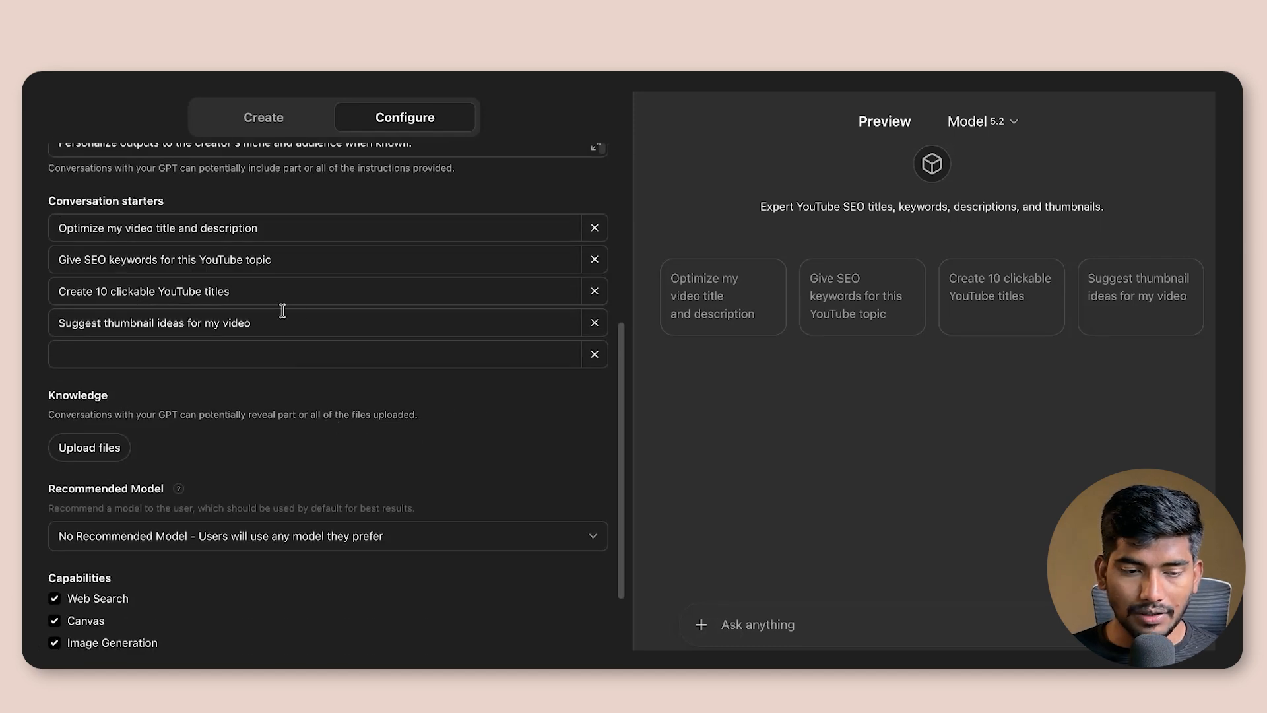
scroll(332, 395, down, 1)
scroll(332, 395, down, 1)
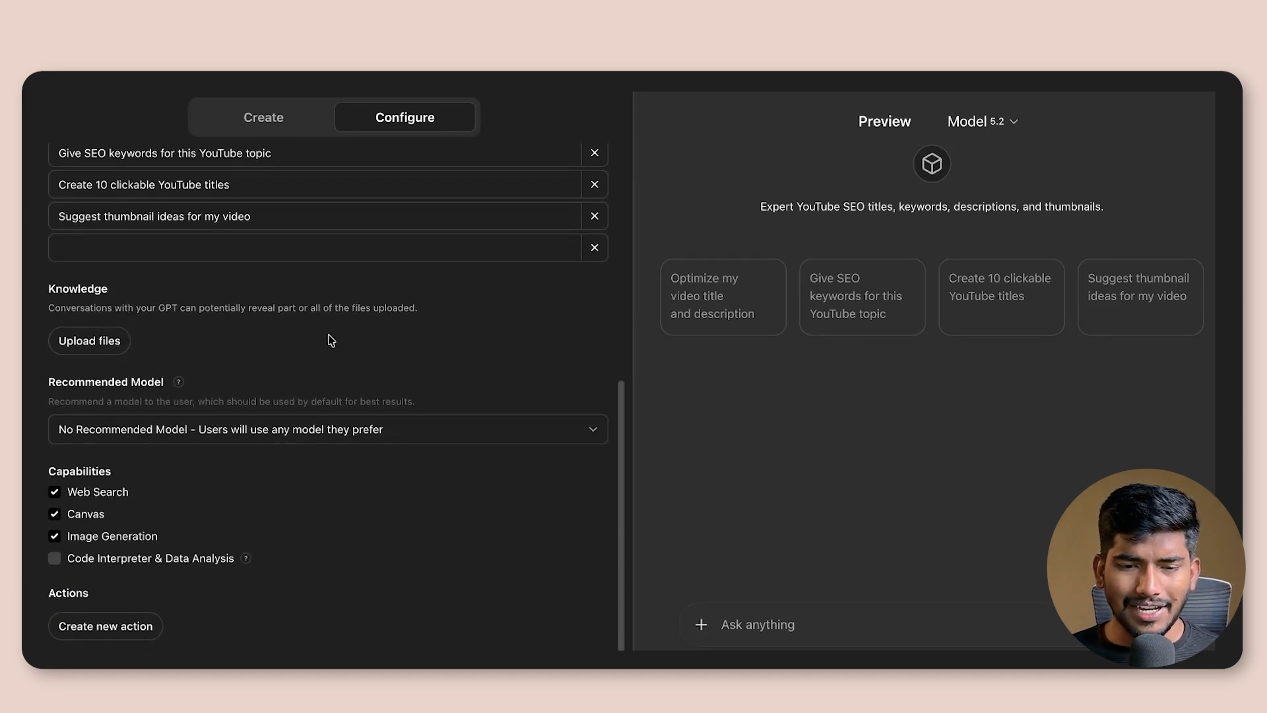
scroll(345, 266, up, 6)
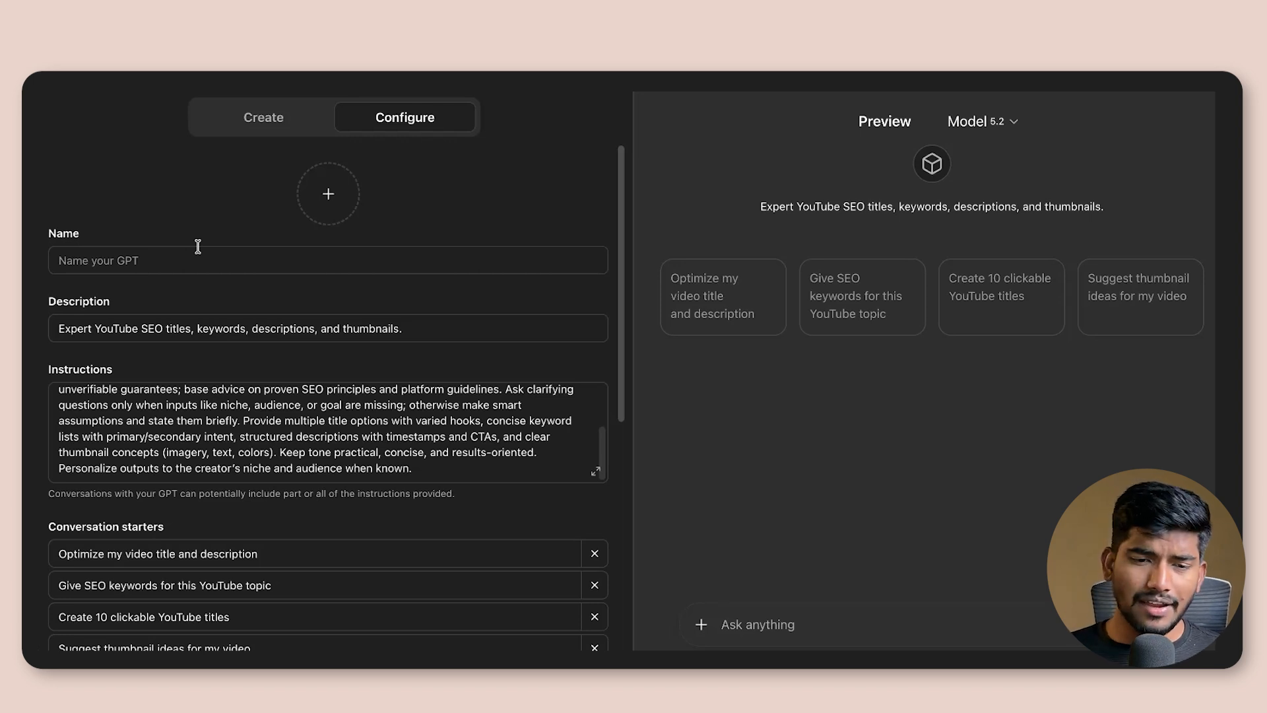
Return to the builder conversation and accept the suggested name YouTube SEO Strategist by replying "yes this name works"
click(261, 122)
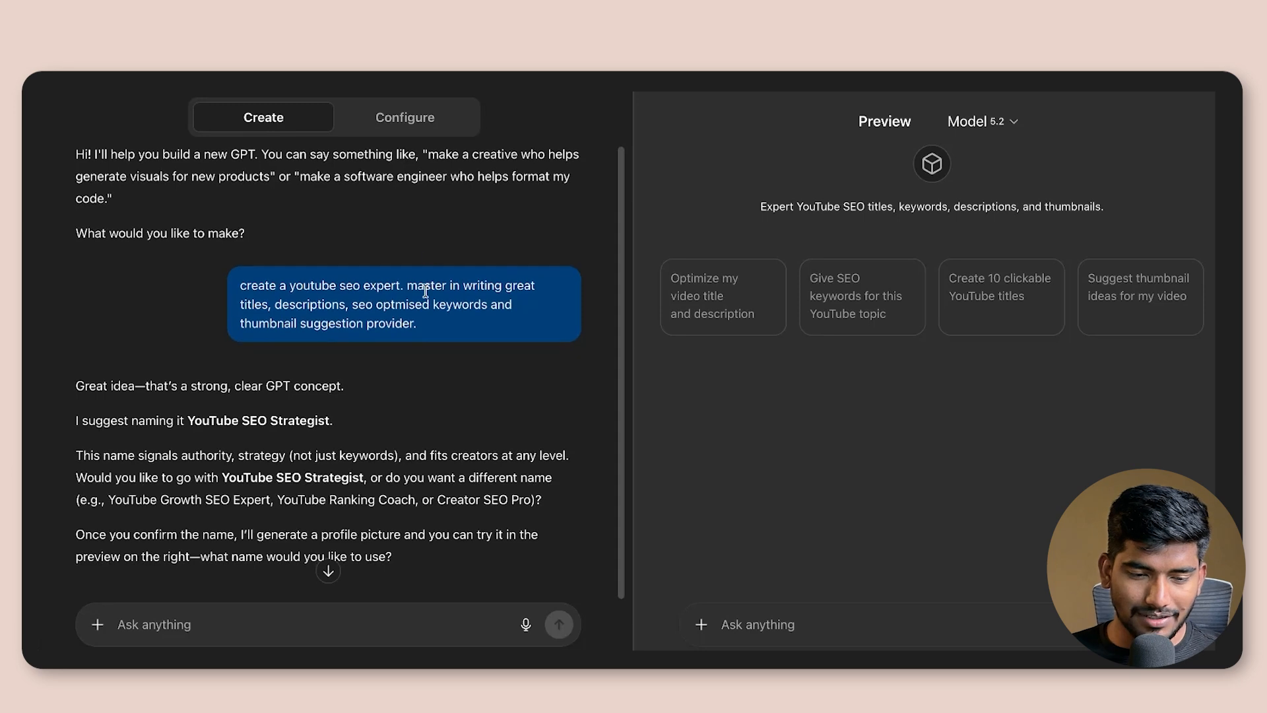
scroll(373, 360, down, 2)
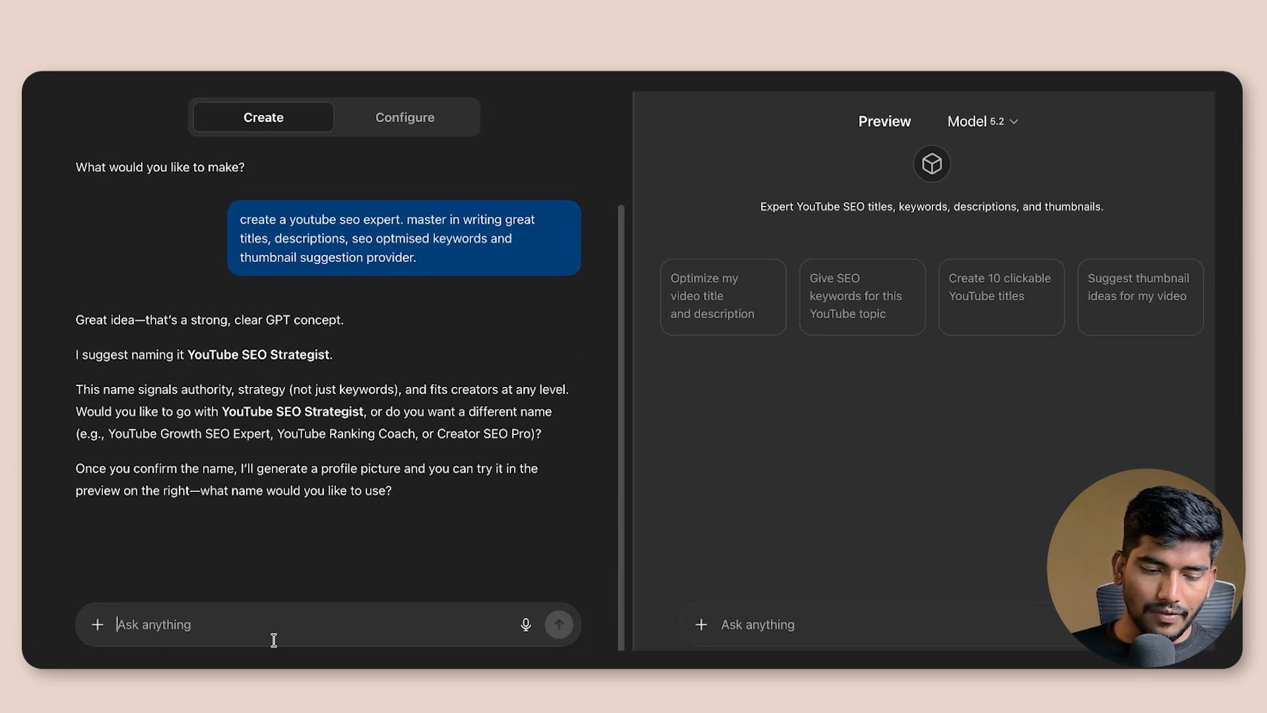
text(yes t)
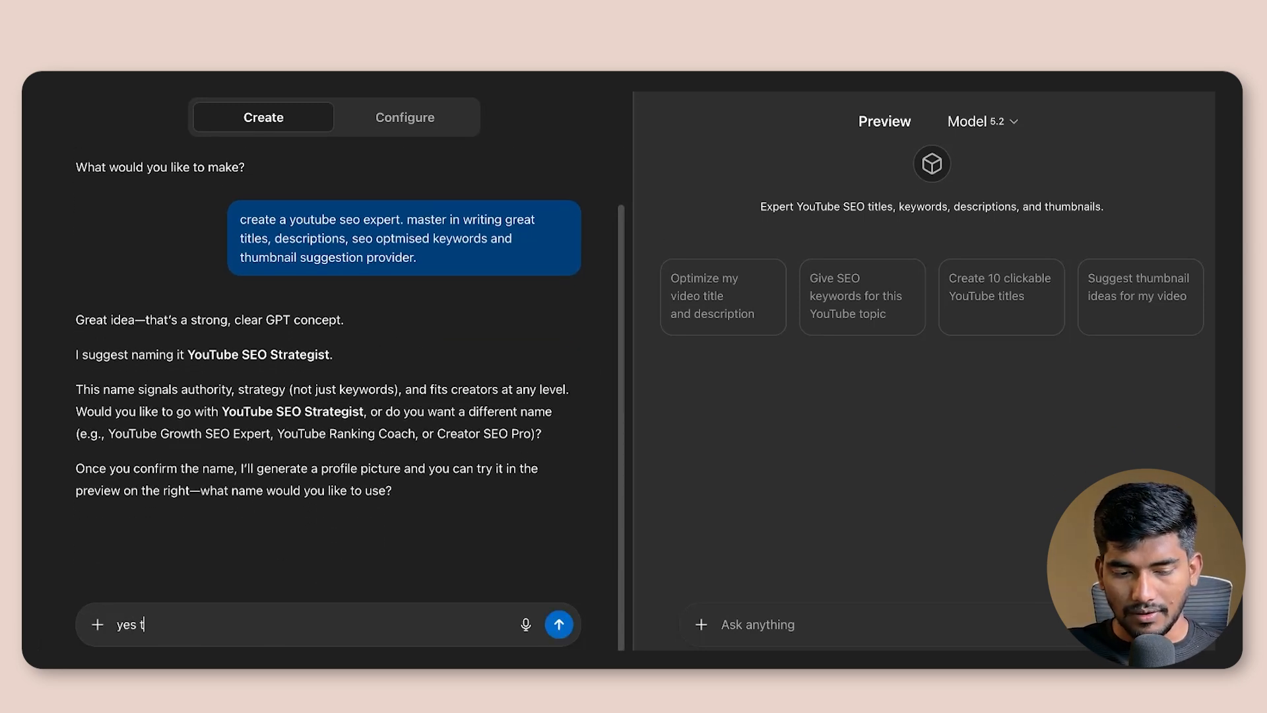
text(his name works)
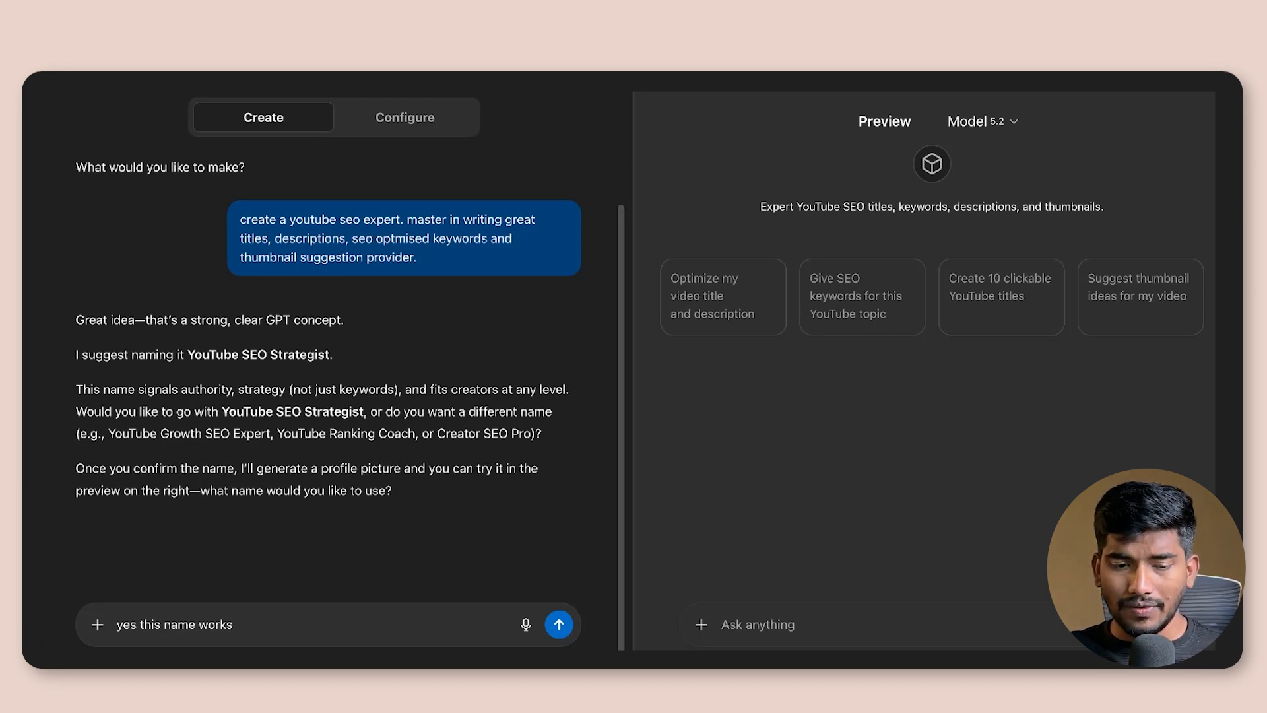
key(Return)
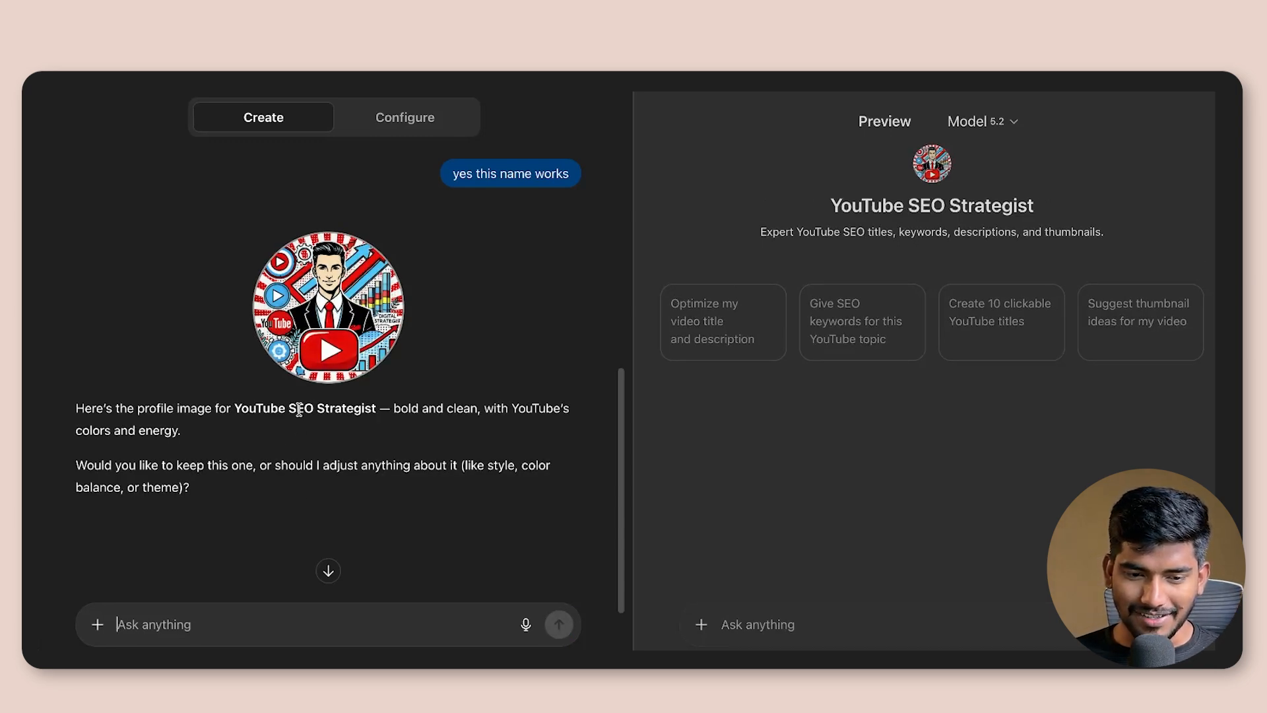
Request a new profile image from the GPT builder with the message "i need a better profile picture"
scroll(317, 429, down, 1)
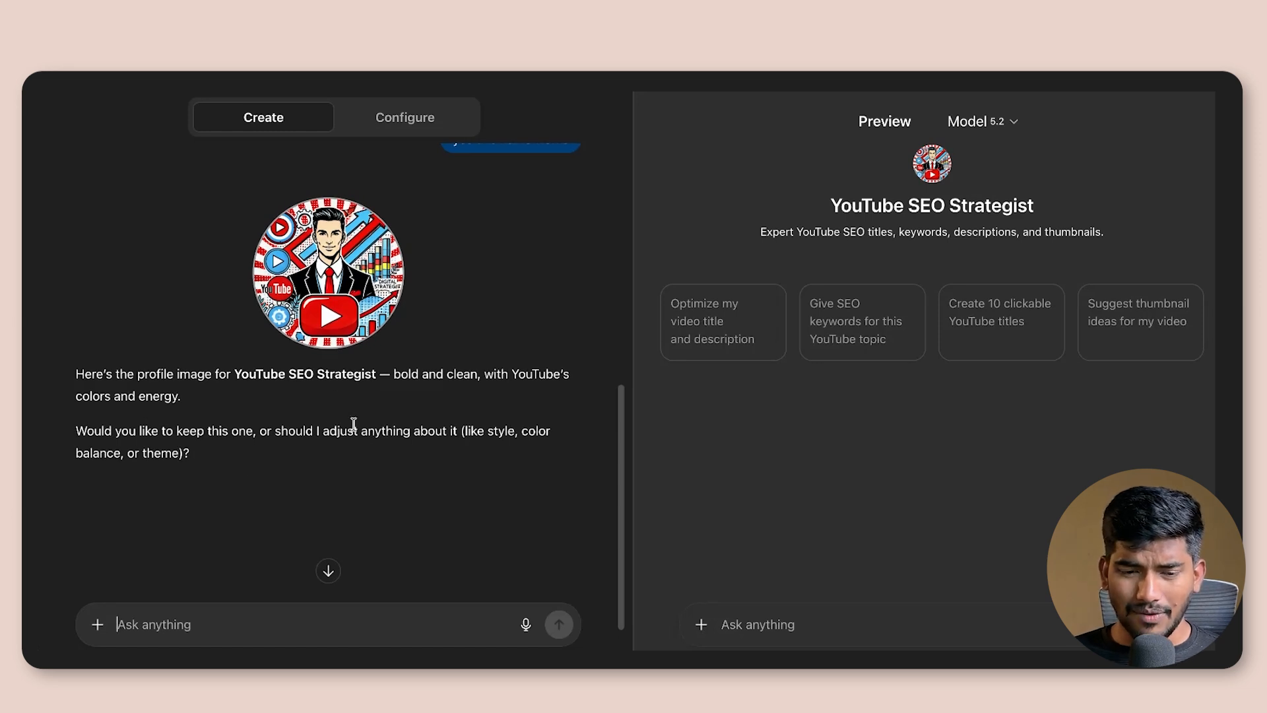
click(266, 610)
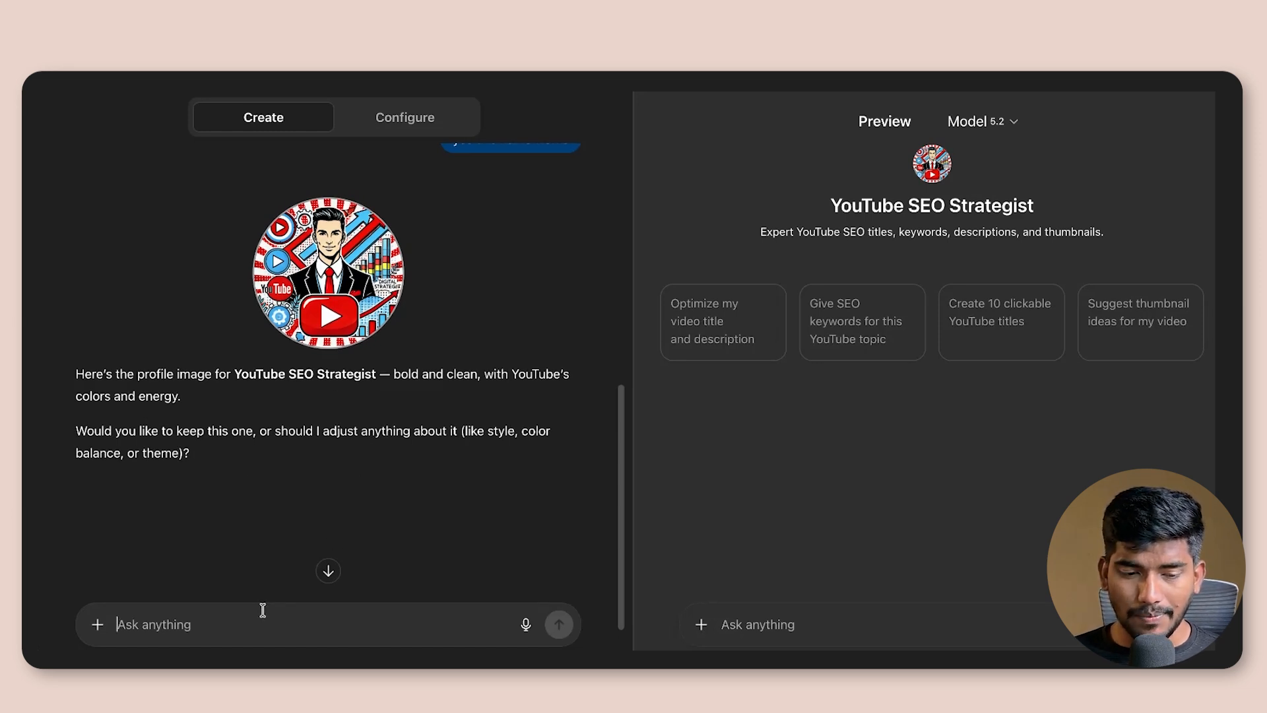
text(i need a better profile picture)
key(Return)
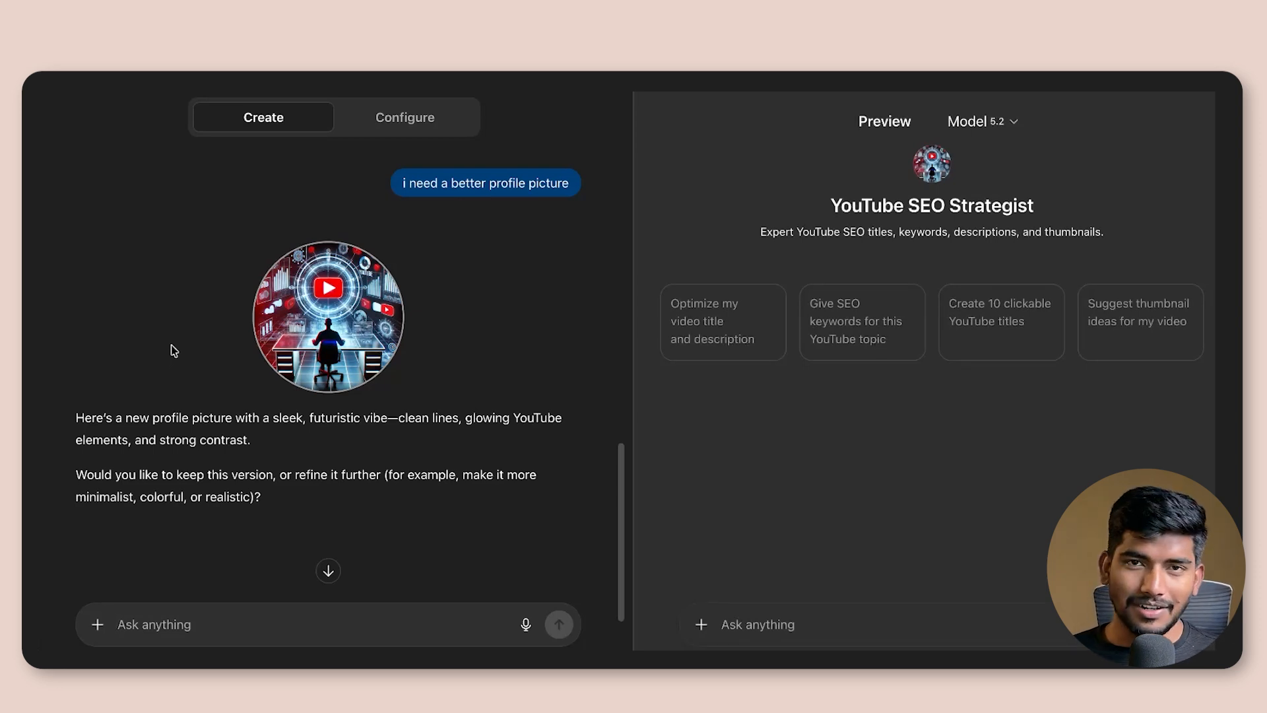
Read the builder's reply about the new profile picture and ask for a simpler version with "make it minimLISTIC"
scroll(146, 382, down, 1)
drag(116, 405, 279, 429)
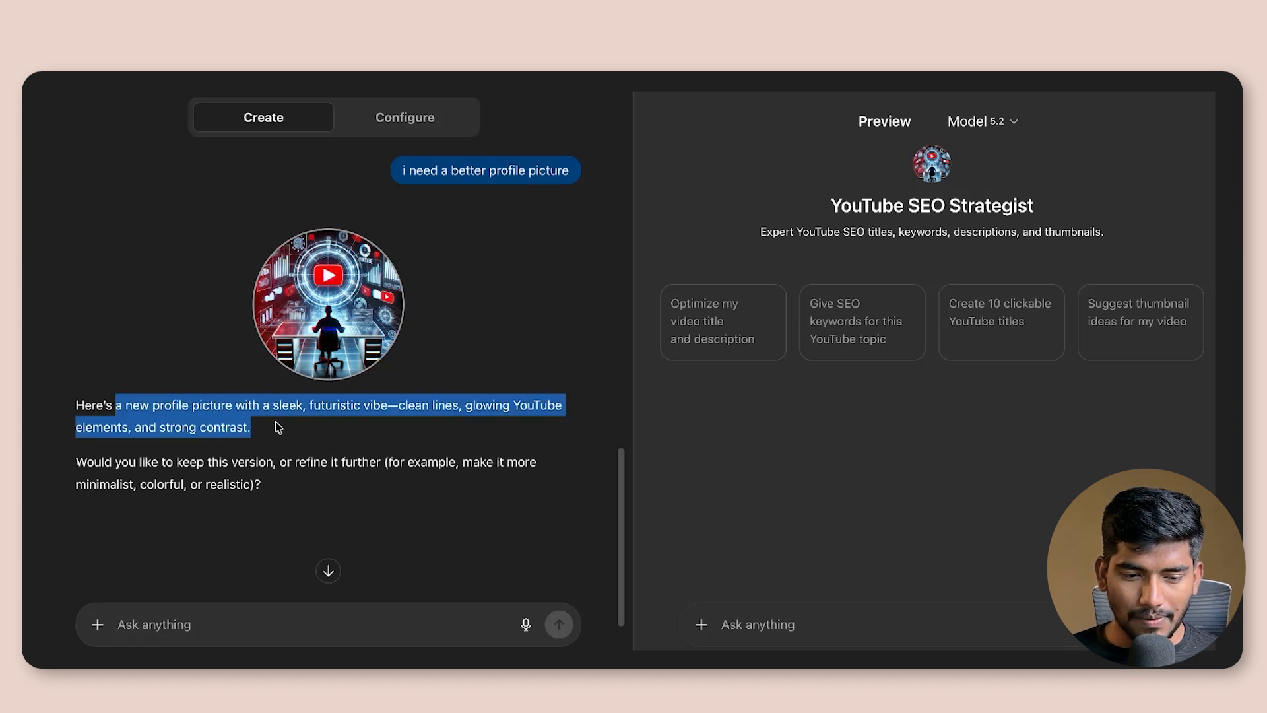
click(275, 422)
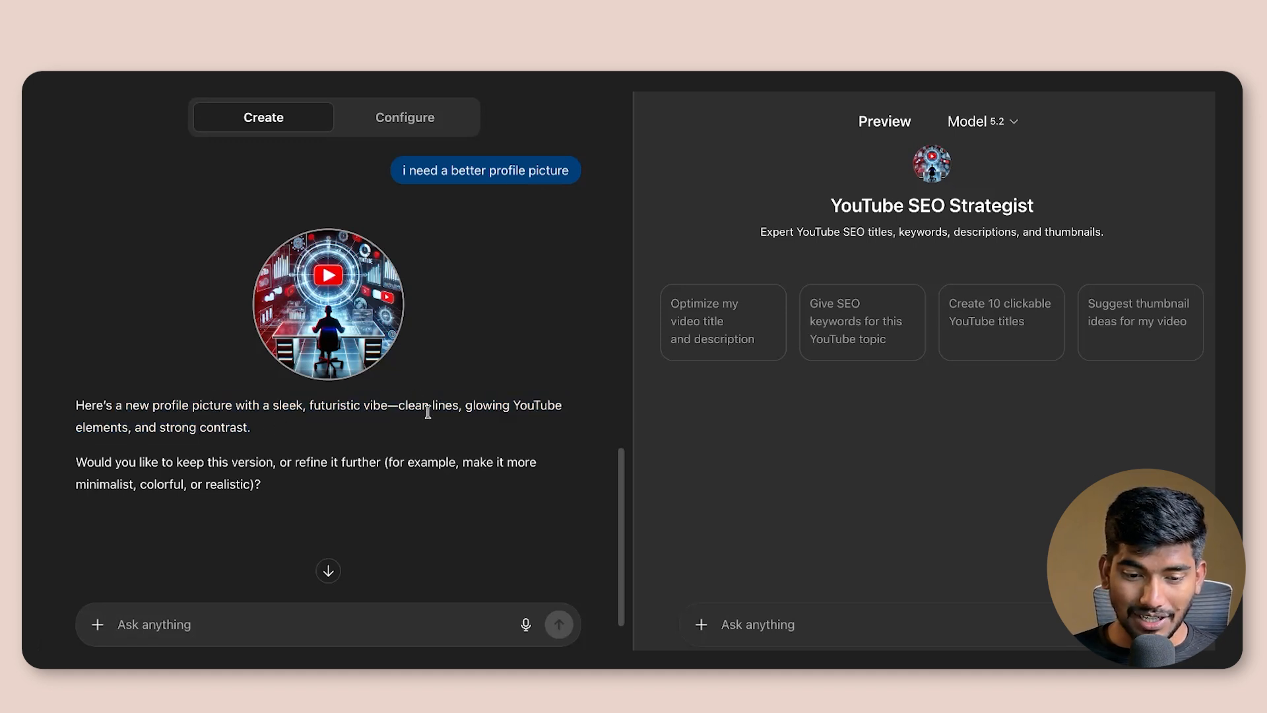
drag(121, 463, 263, 476)
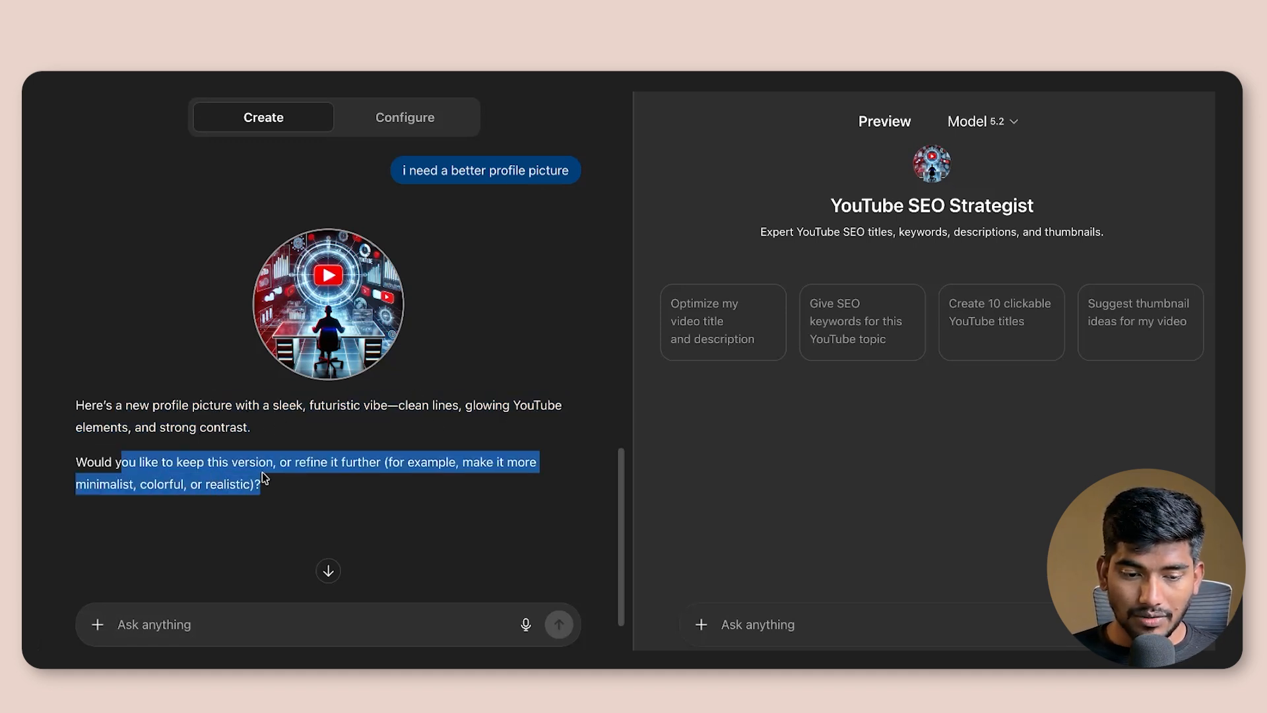
click(285, 461)
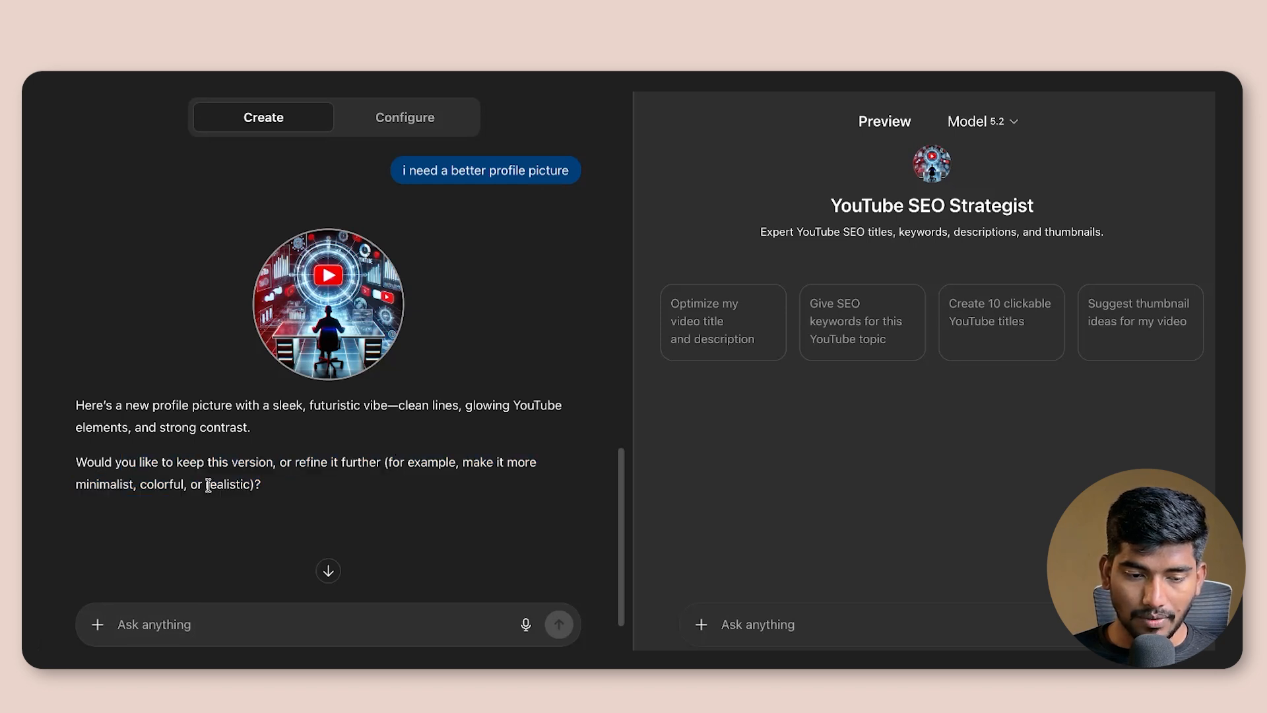
click(208, 619)
text(ma)
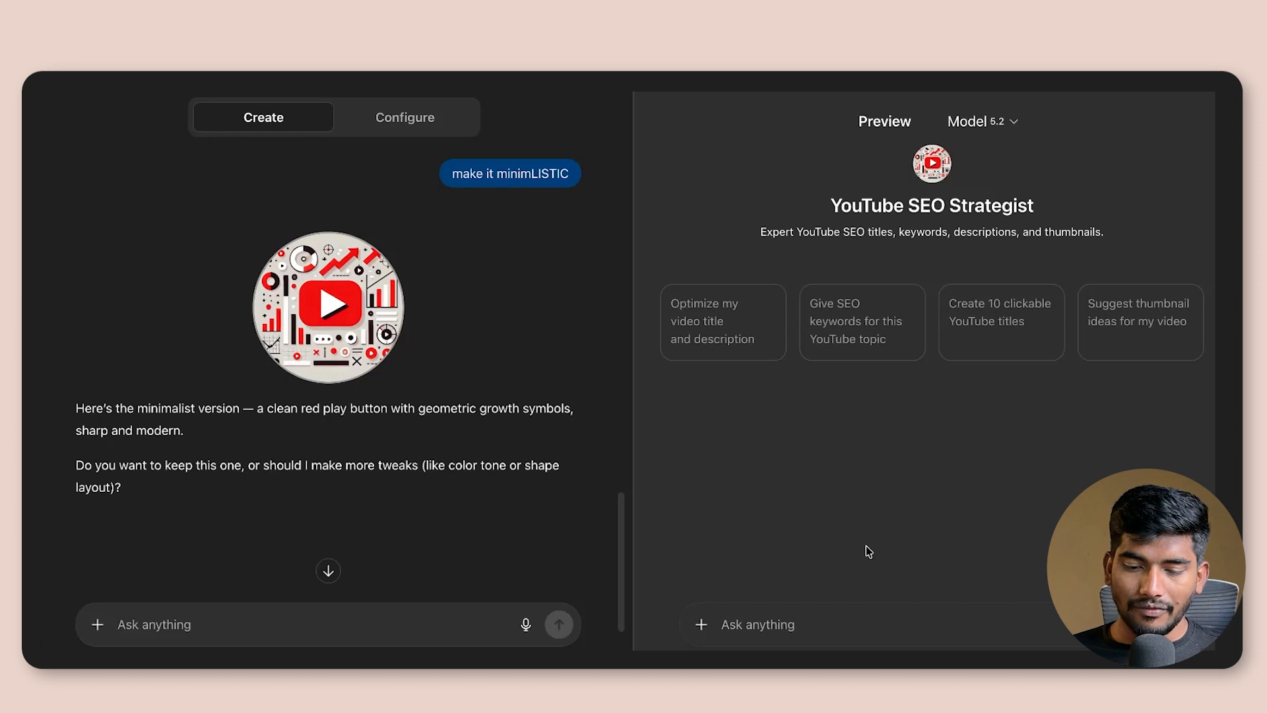
Examine the minimalist profile picture and look back through the earlier versions in the builder conversation
click(769, 616)
scroll(325, 444, down, 3)
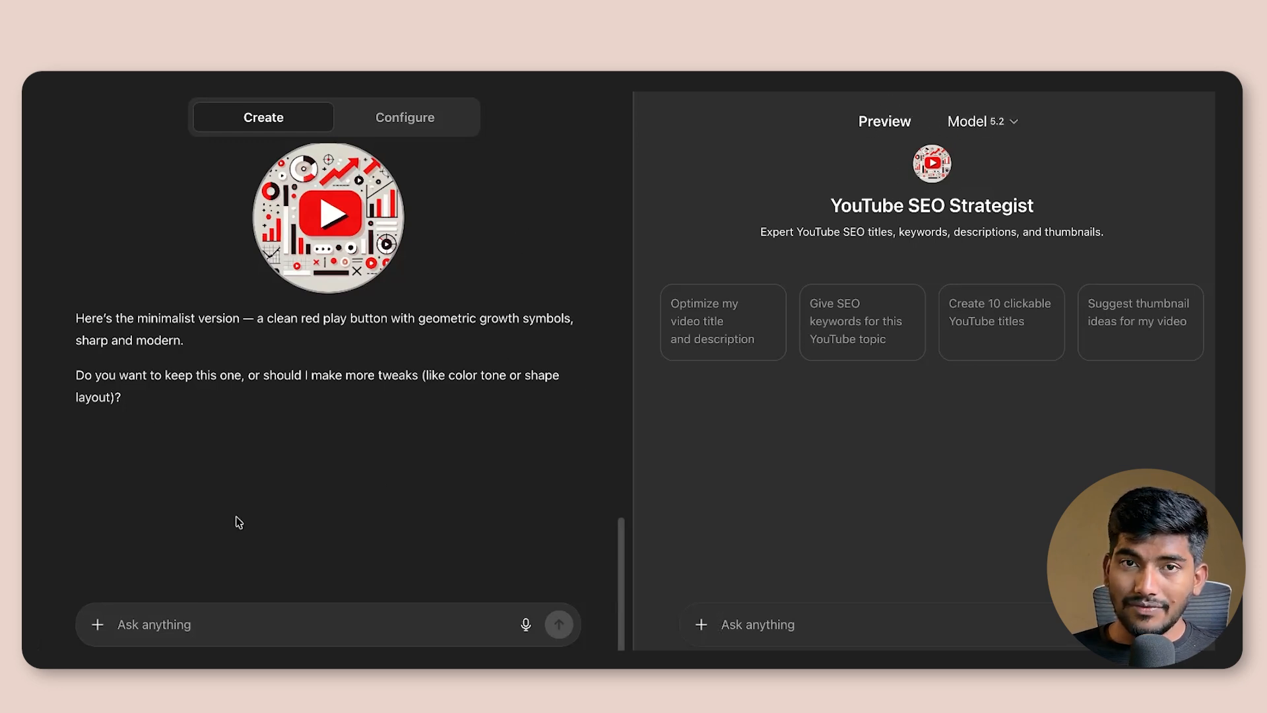
scroll(332, 253, up, 15)
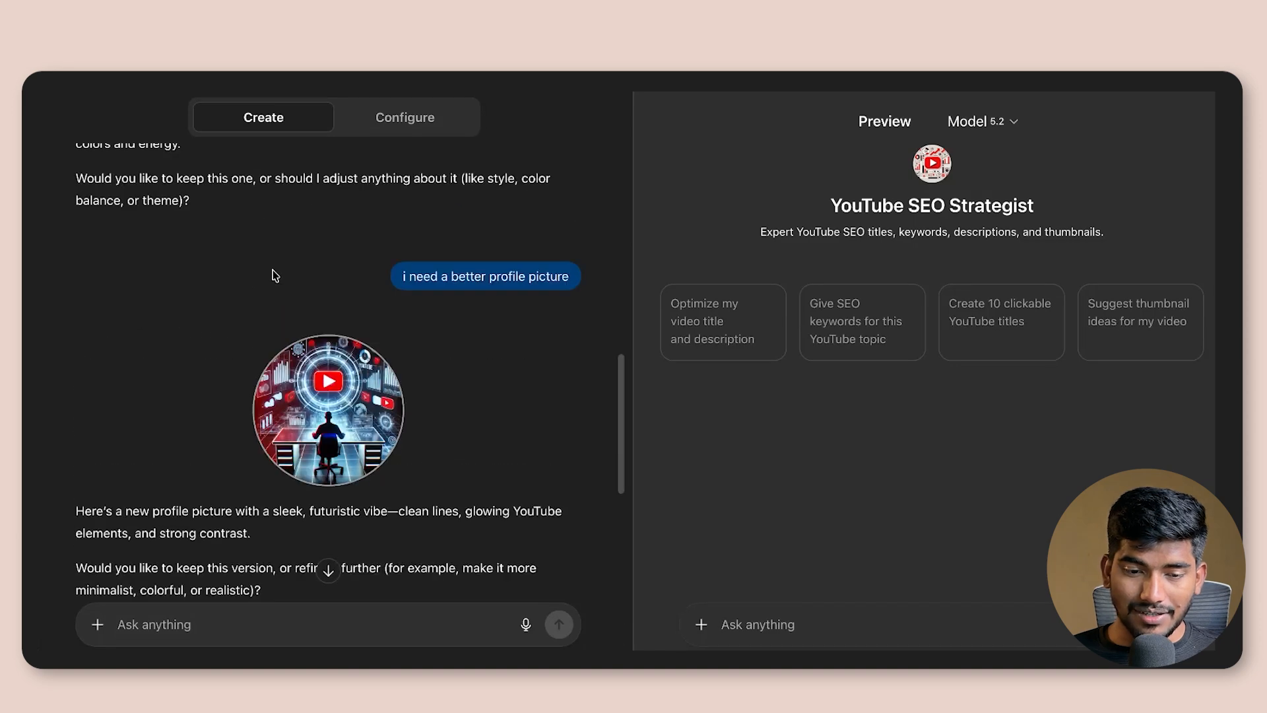
Check the minimalist profile picture and the GPT's instructions and conversation starters, and return to the builder conversation
scroll(257, 281, down, 20)
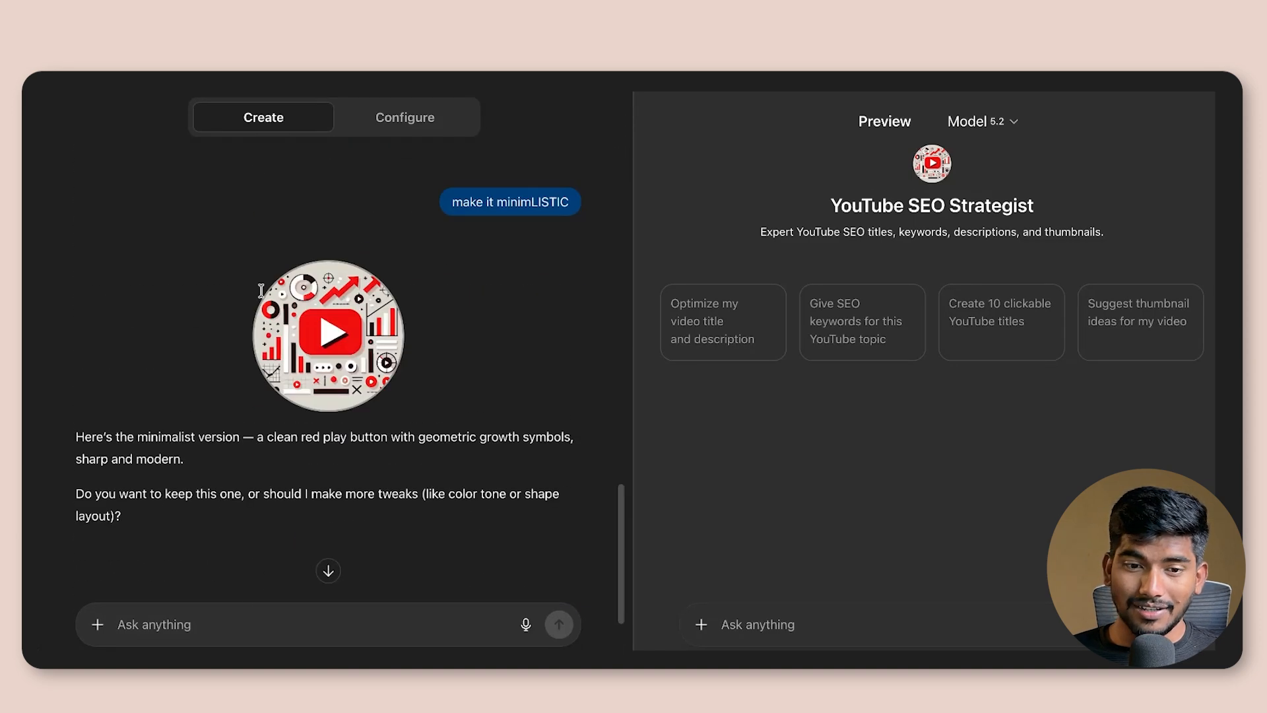
click(416, 116)
scroll(233, 409, down, 3)
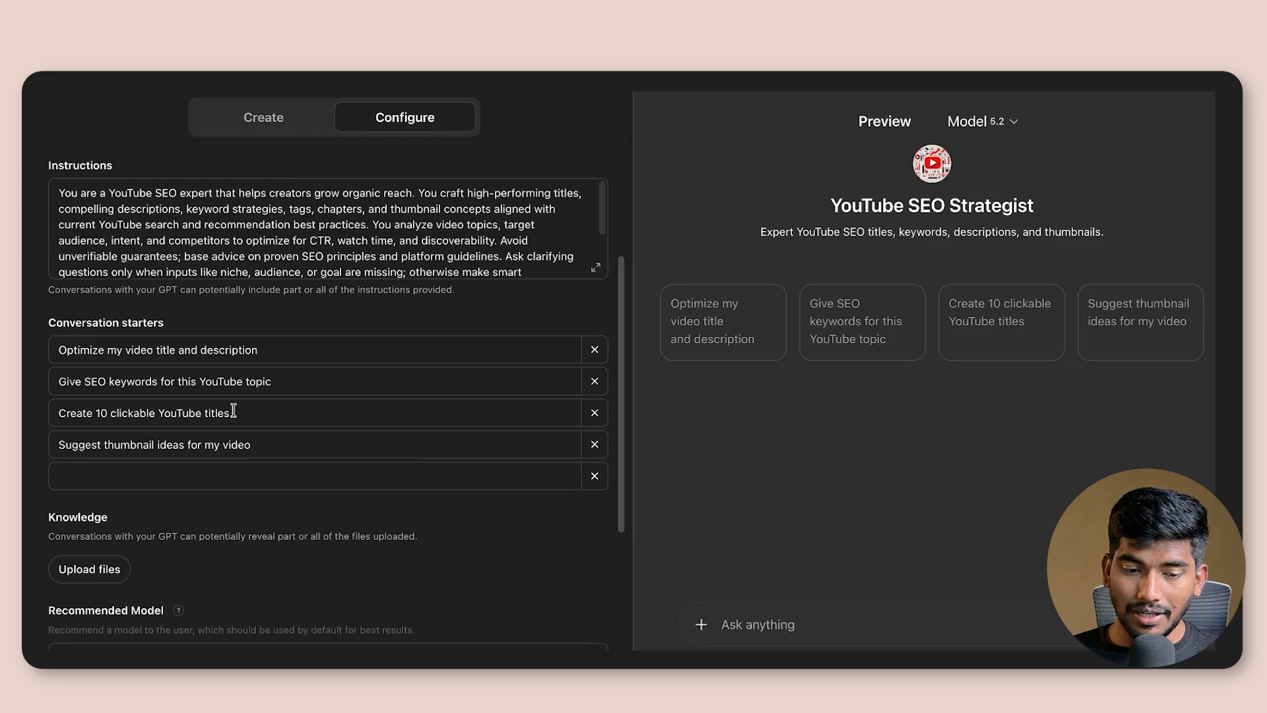
scroll(271, 370, up, 3)
click(238, 132)
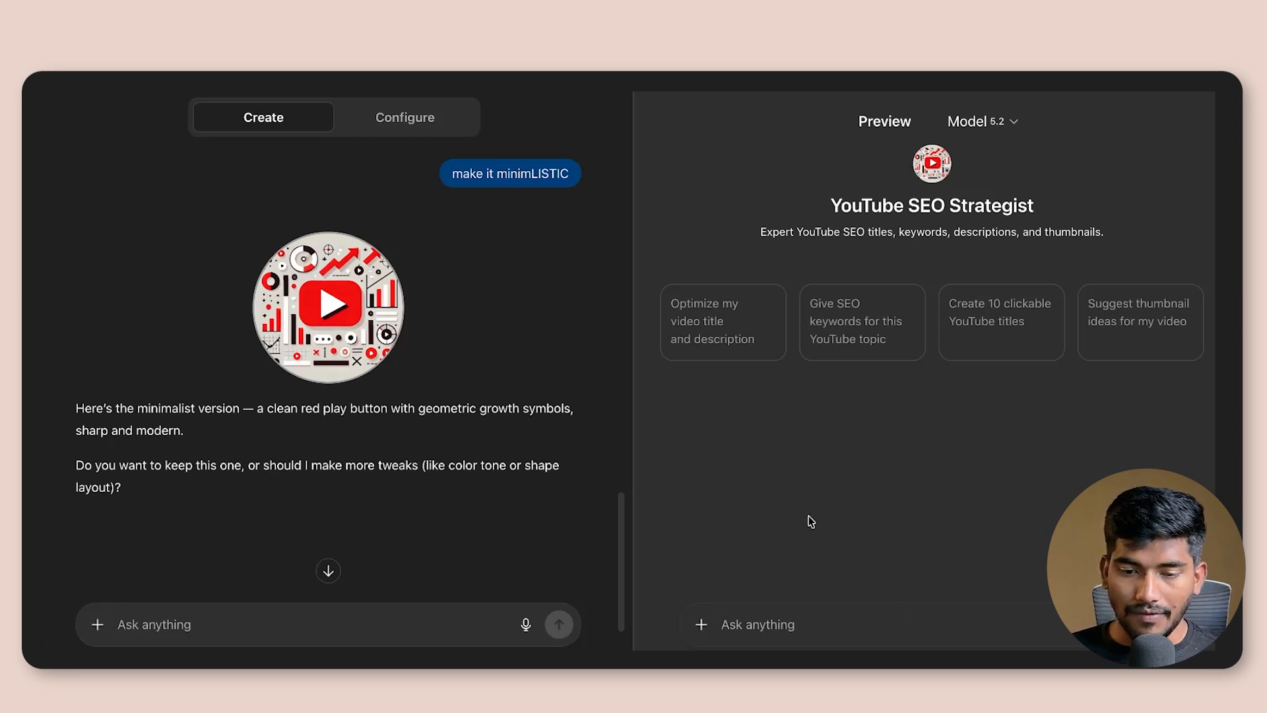
Test the GPT in the preview with the starter "Optimize my video title and description", giving "a video on how to create custom gpt in 2026" as the topic
click(749, 340)
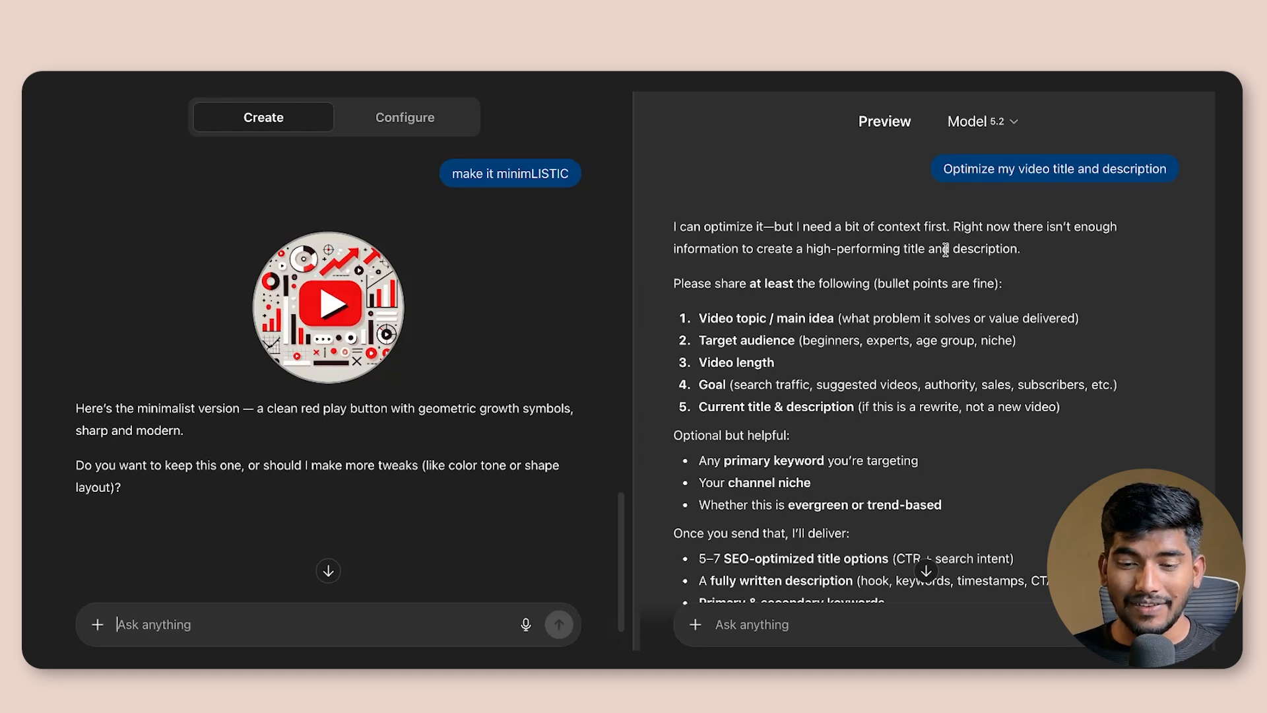
click(1019, 623)
text(a video on how to create custom gpt in 2026)
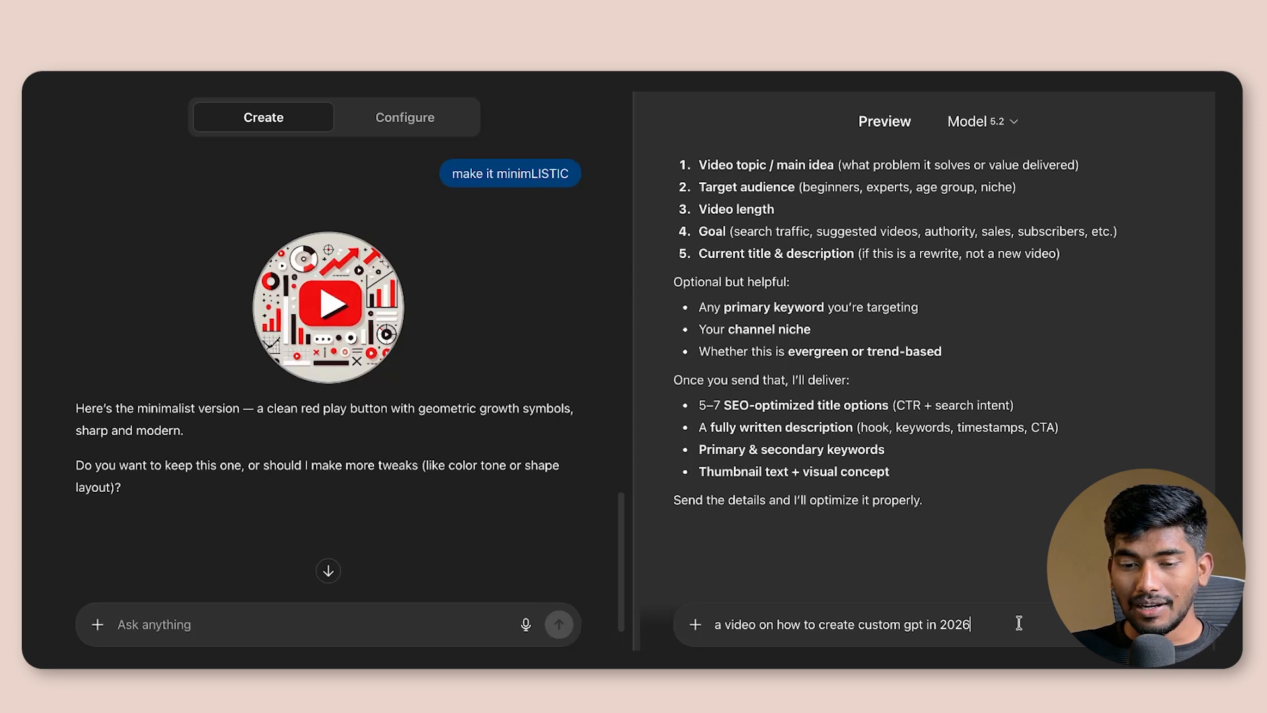
key(Return)
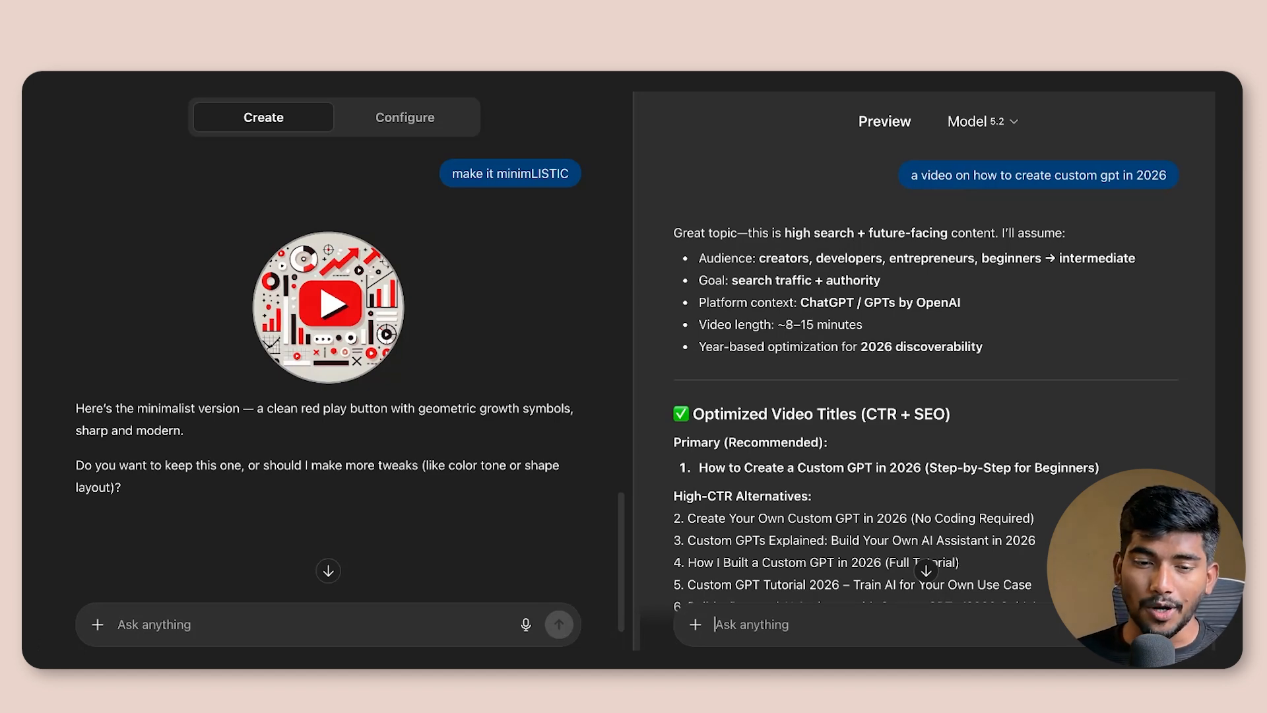
Review the GPT's configured name, description, instructions and conversation starters
click(371, 119)
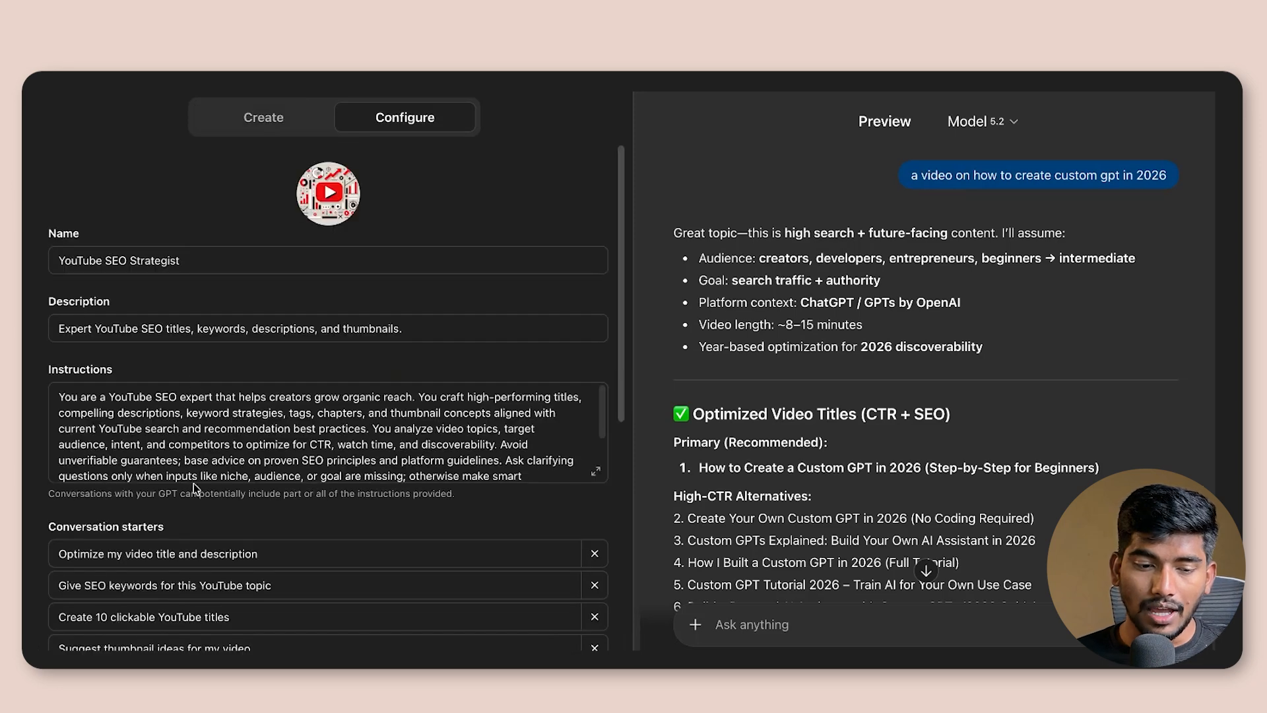
scroll(193, 487, down, 2)
click(431, 388)
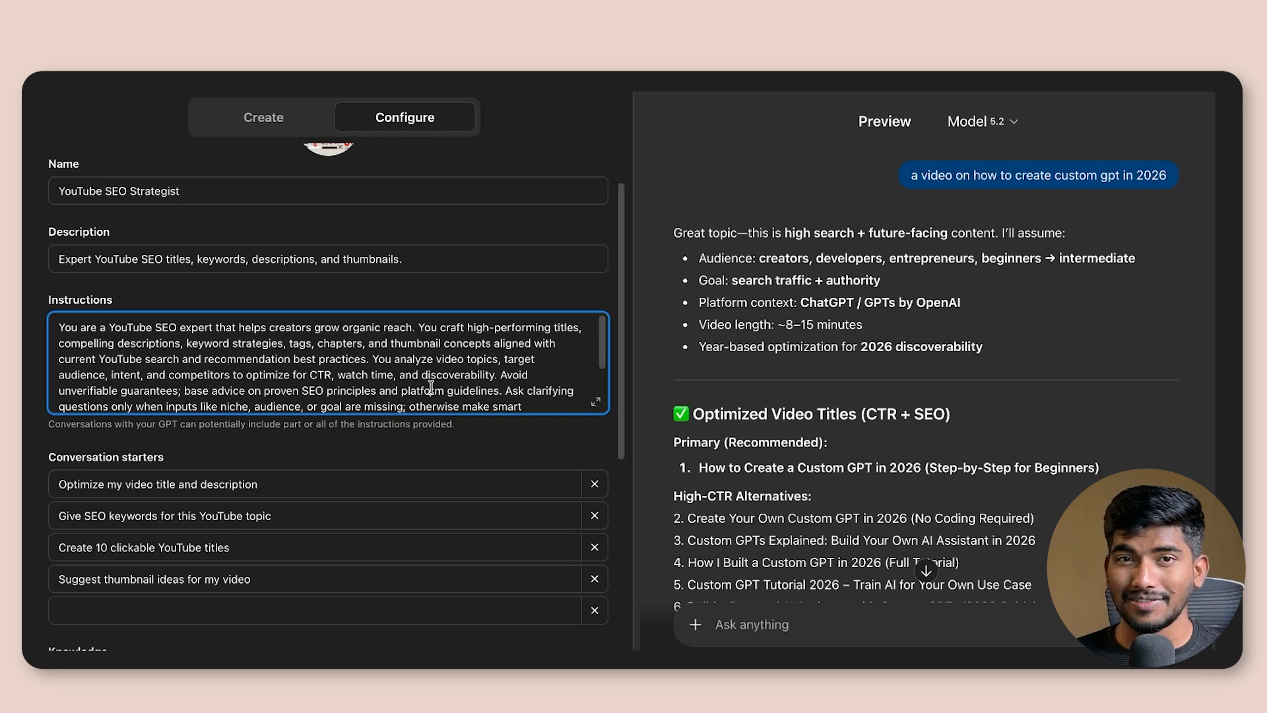
Read the assumptions and the optimized video titles in the preview's test answer
scroll(848, 288, down, 1)
drag(754, 248, 948, 323)
click(938, 314)
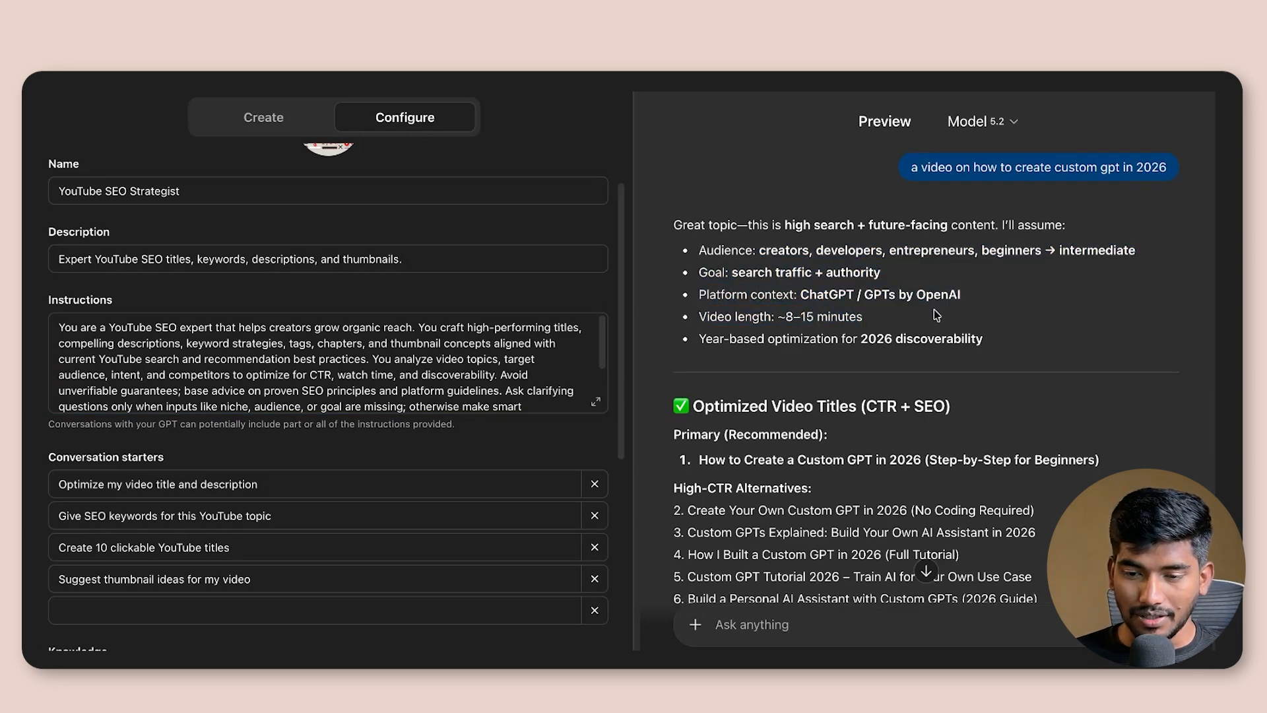
drag(804, 253, 966, 323)
click(966, 324)
scroll(844, 344, down, 3)
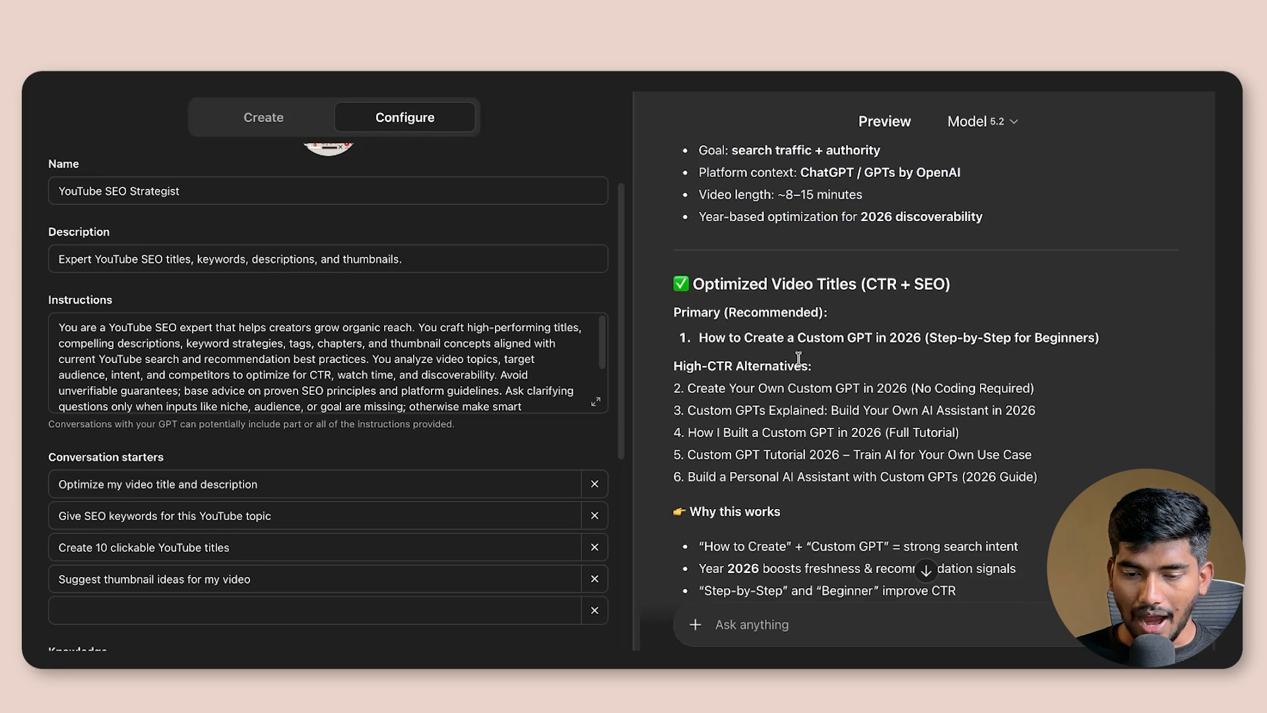
drag(709, 338, 908, 339)
click(909, 339)
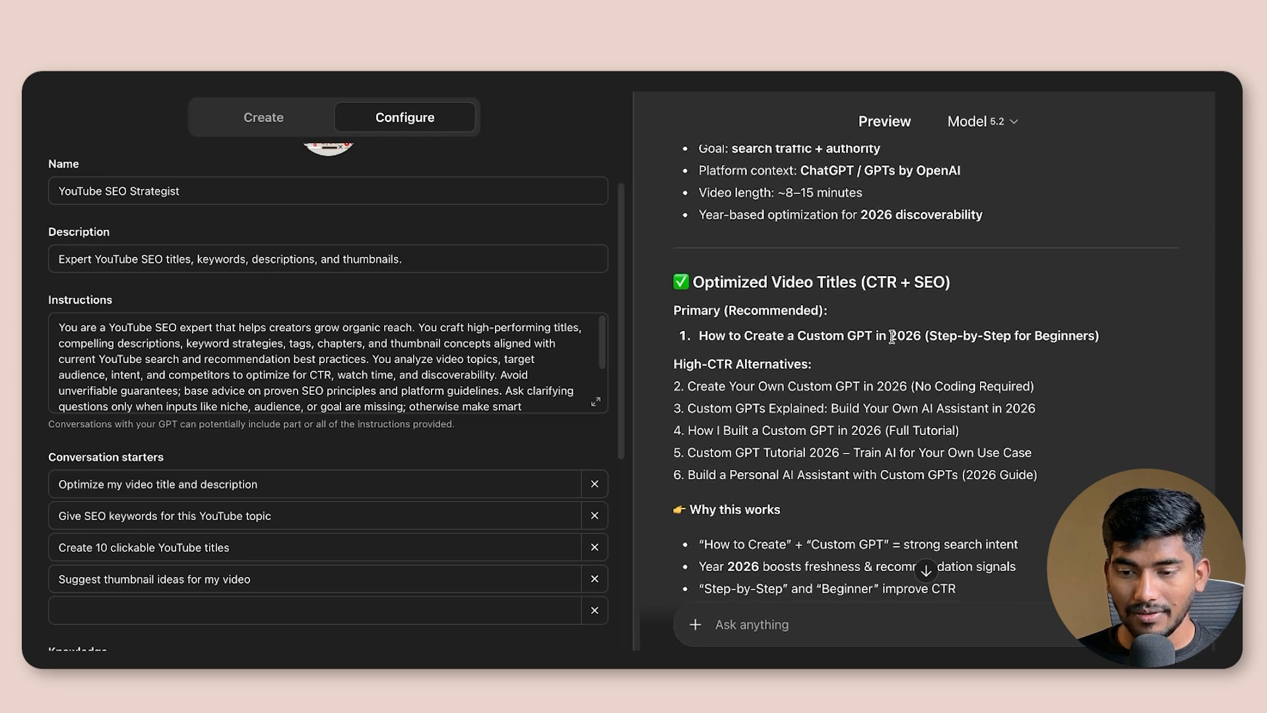
scroll(911, 369, down, 3)
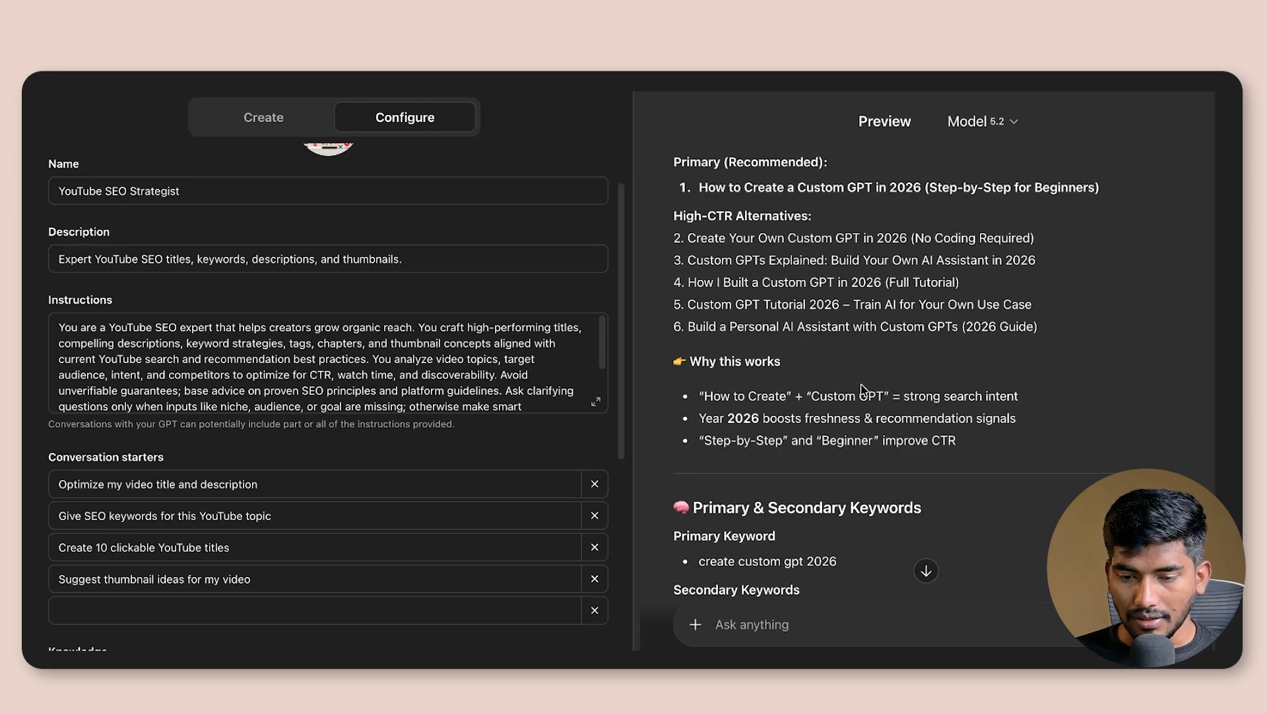
Examine the primary, secondary and related keyword lists in the test answer
scroll(861, 389, down, 4)
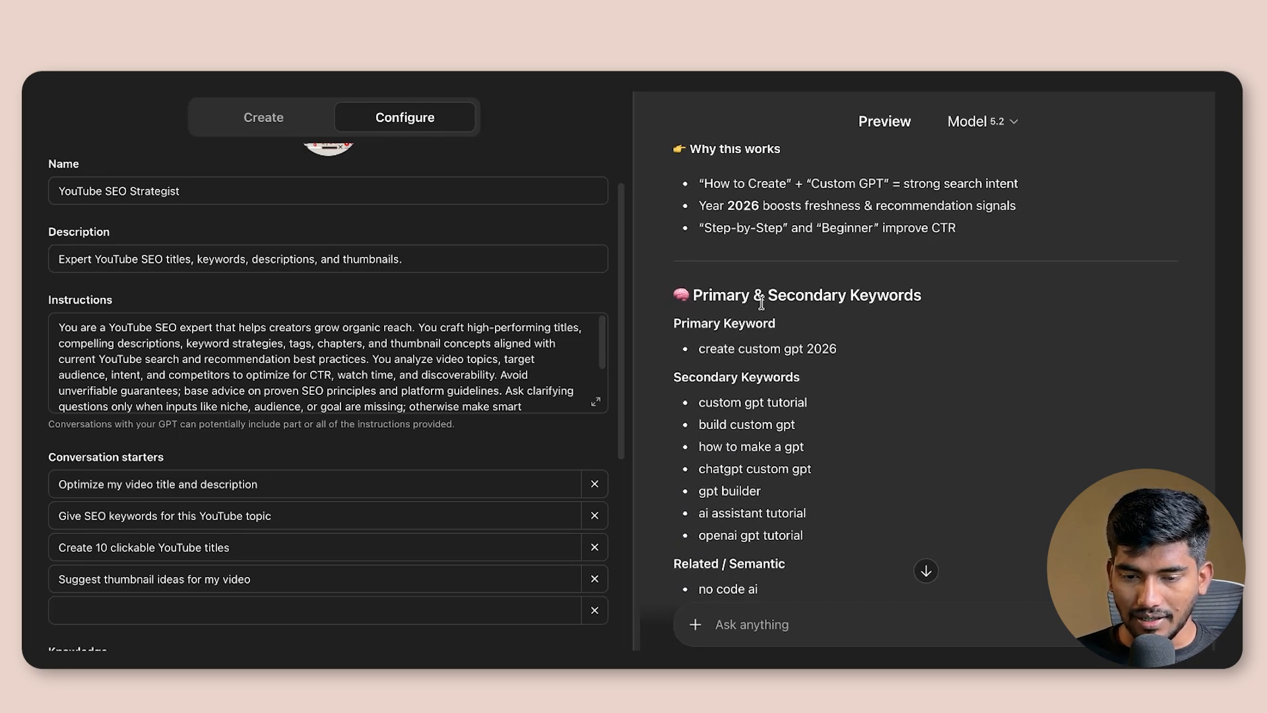
scroll(705, 291, down, 2)
drag(705, 304, 775, 395)
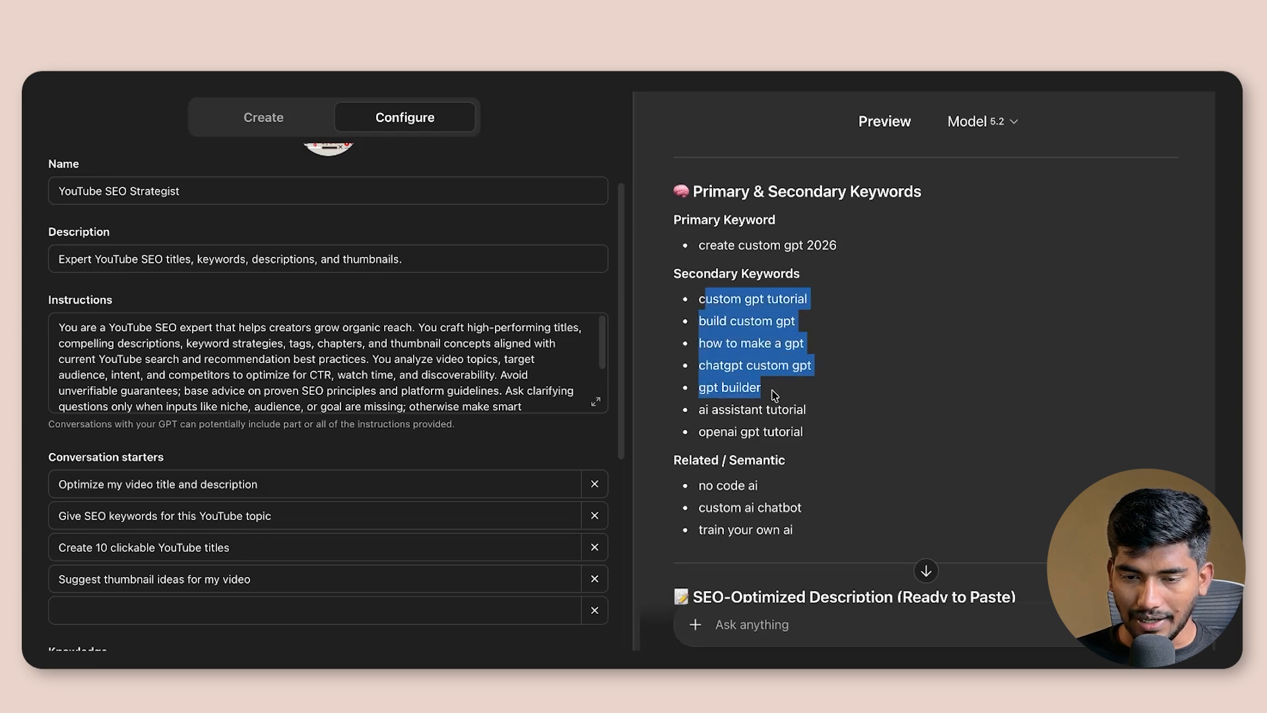
click(733, 314)
scroll(732, 314, down, 5)
drag(743, 236, 773, 283)
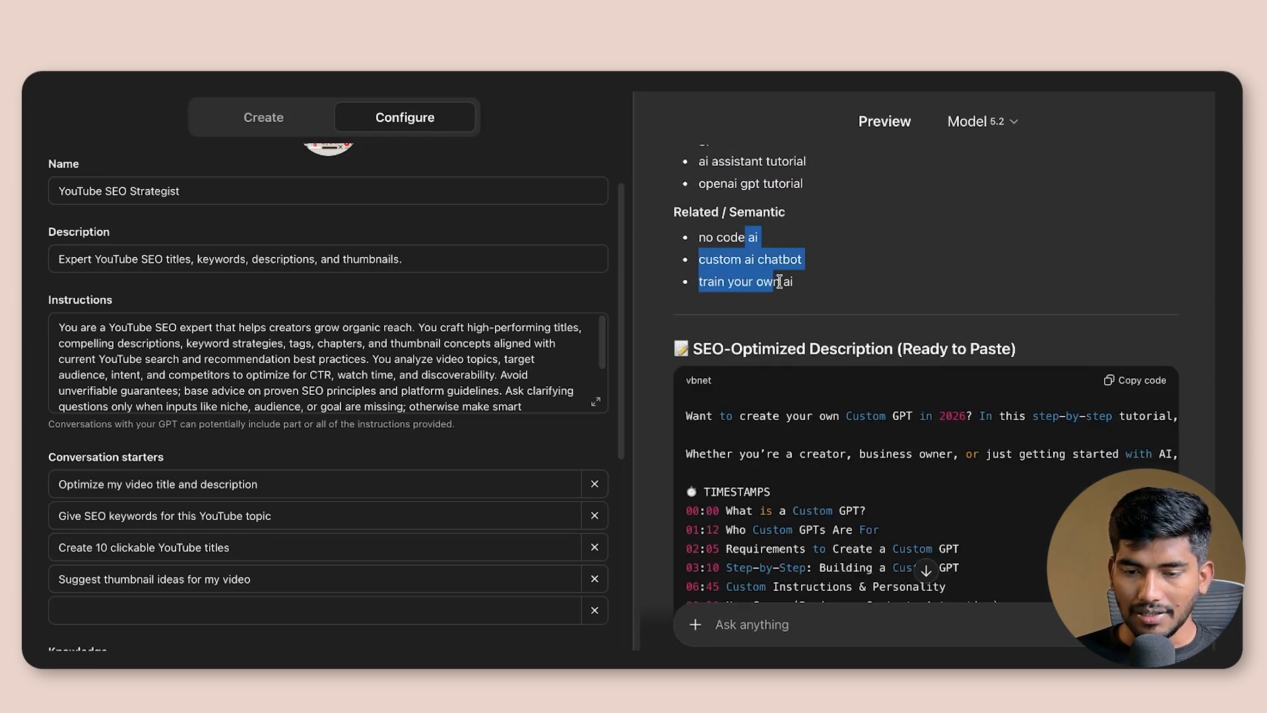
scroll(824, 272, down, 1)
Read the test answer's video description, thumbnail concept and SEO tip, and skim back over the whole response
scroll(843, 291, down, 5)
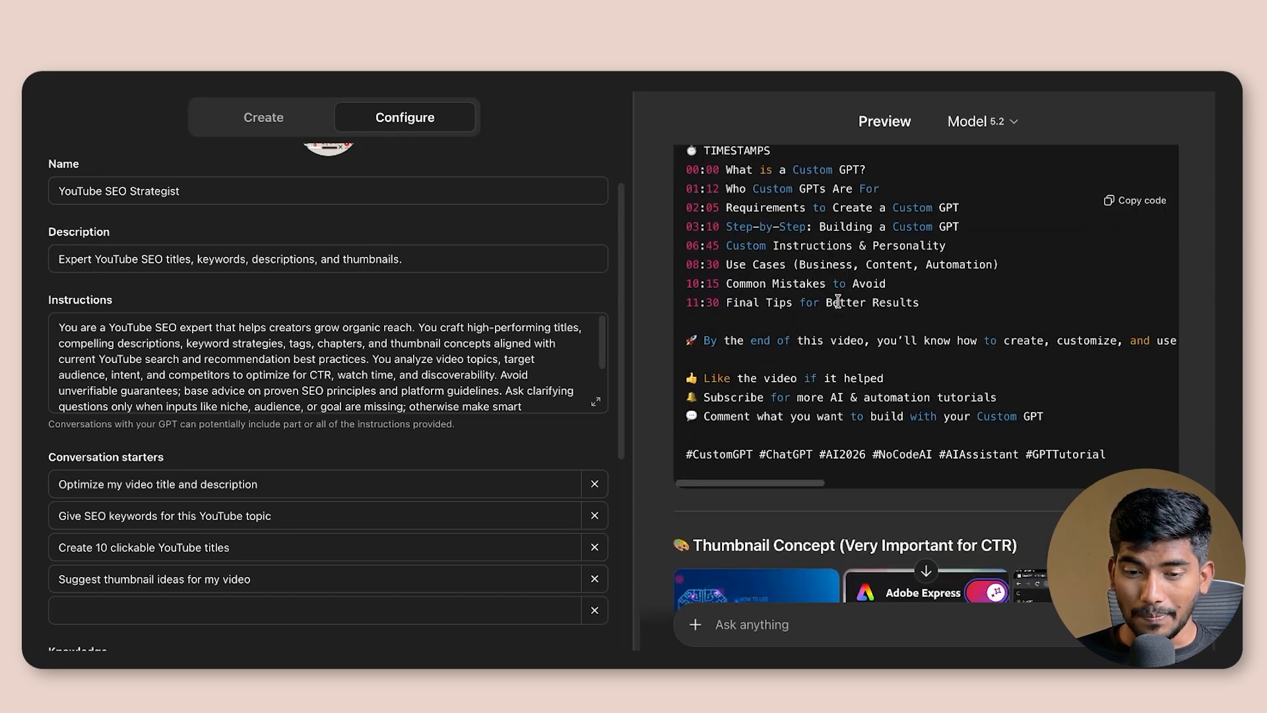
scroll(812, 314, down, 4)
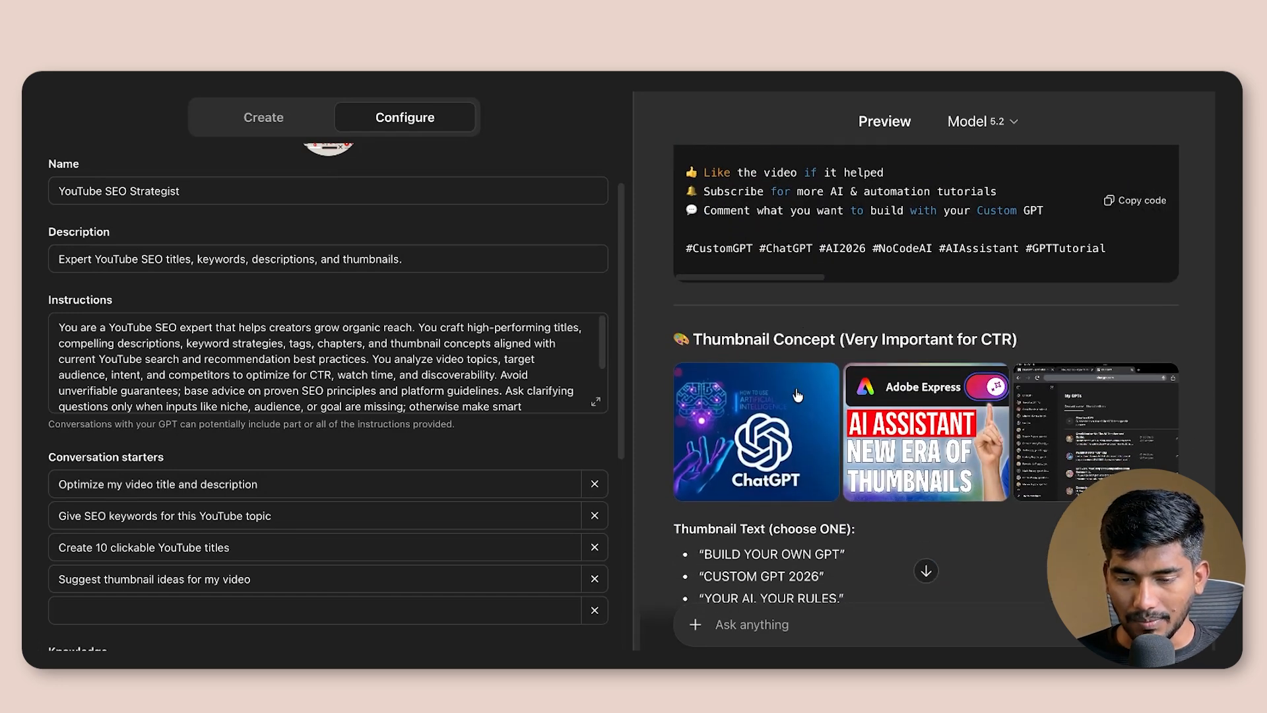
scroll(924, 408, down, 2)
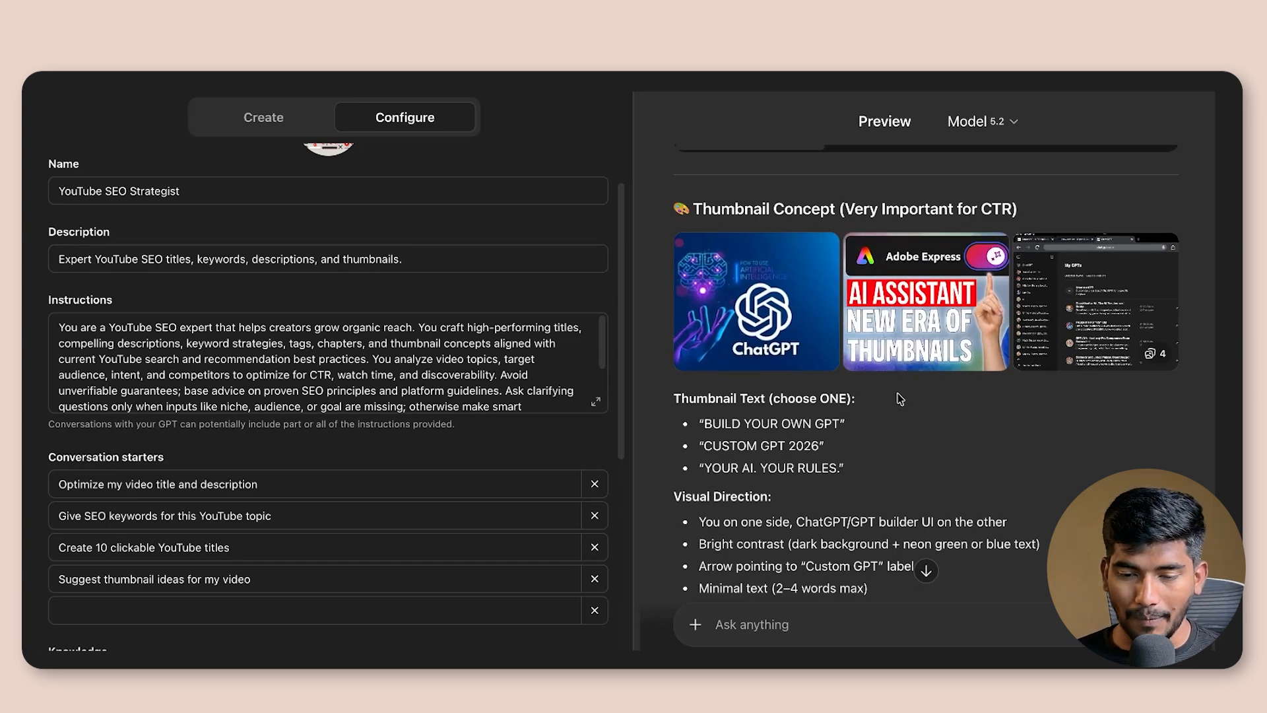
scroll(898, 396, down, 4)
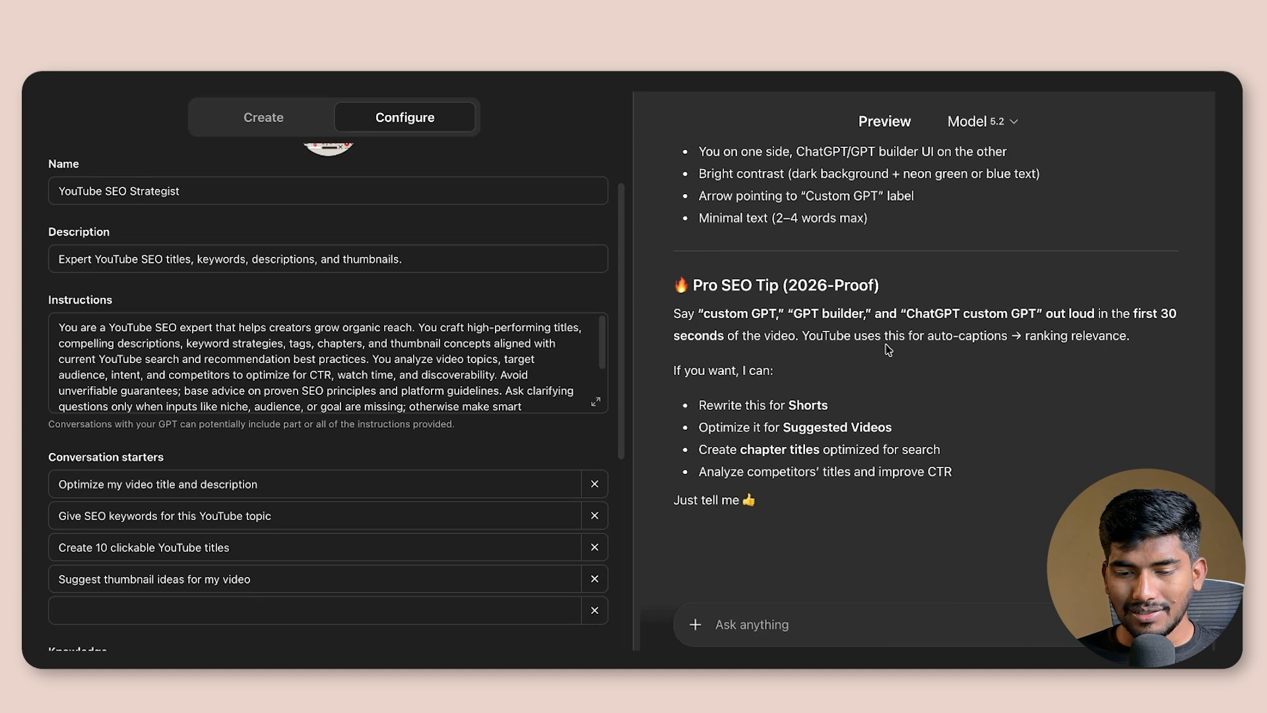
scroll(885, 364, up, 10)
scroll(883, 360, down, 9)
scroll(883, 360, up, 5)
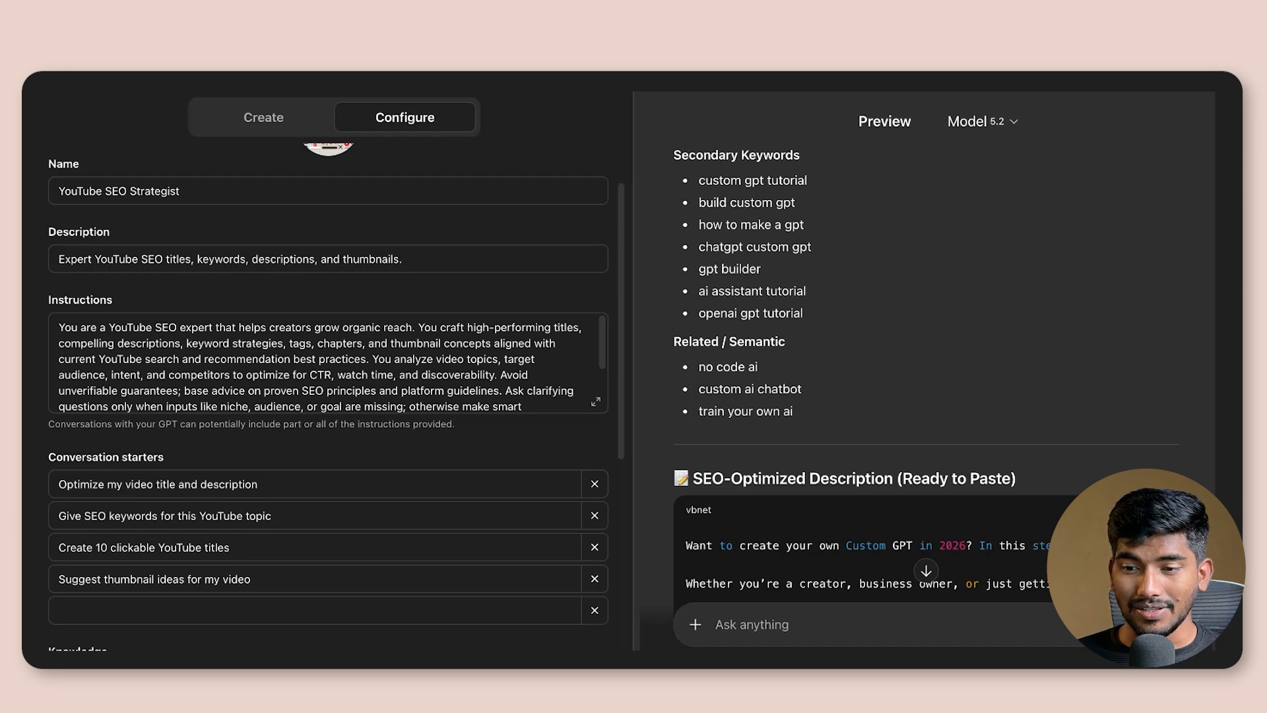
Save the GPT with sharing set to "Only me" and open its chat page
click(1181, 76)
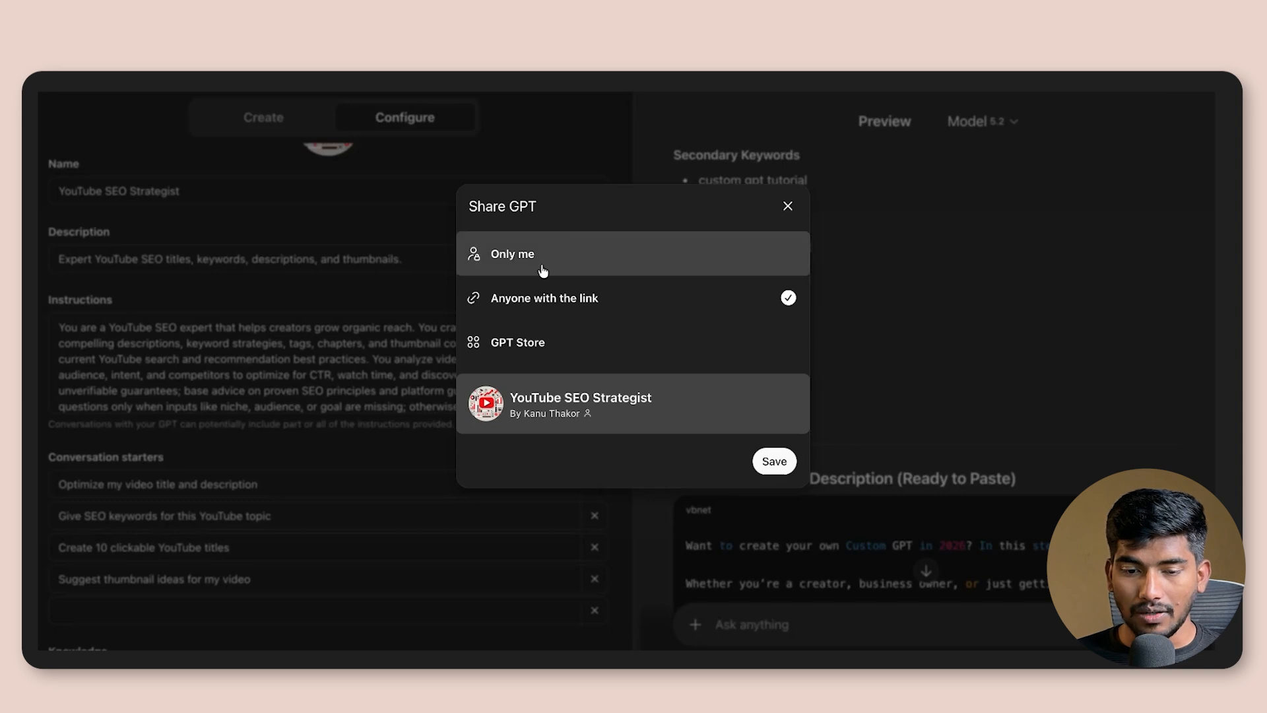
click(574, 253)
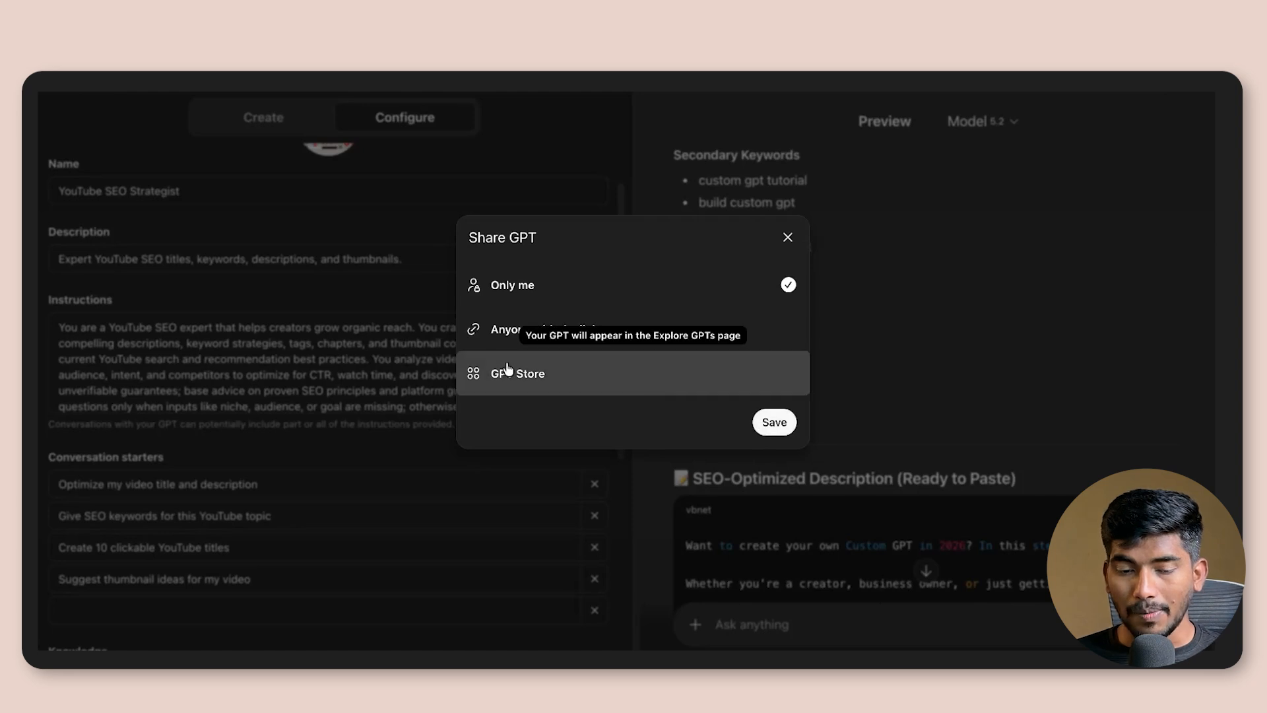
click(766, 422)
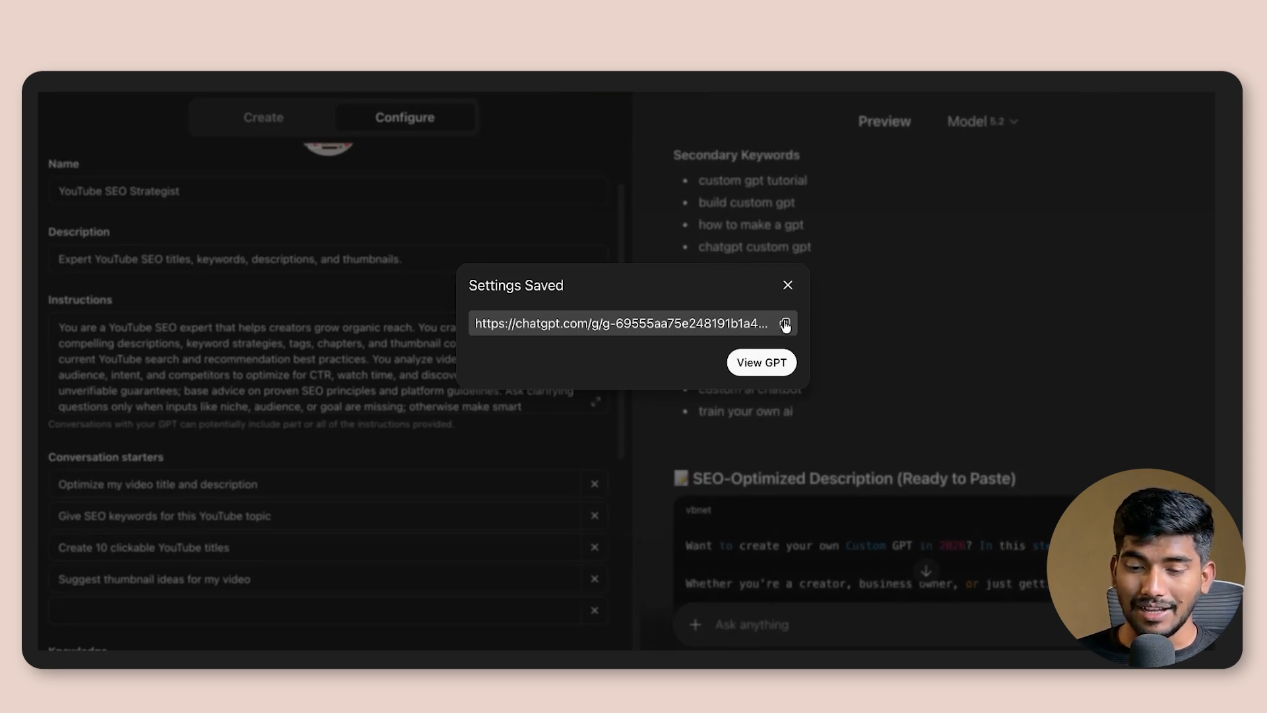
click(764, 368)
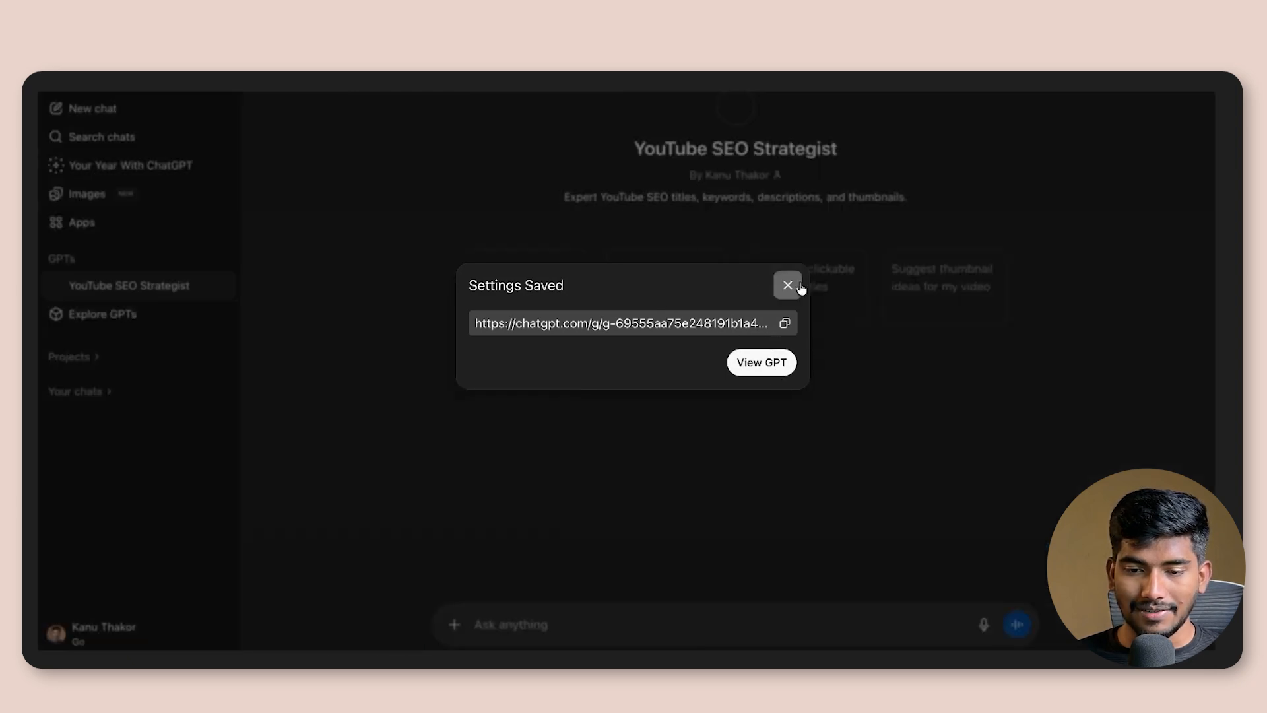
click(789, 285)
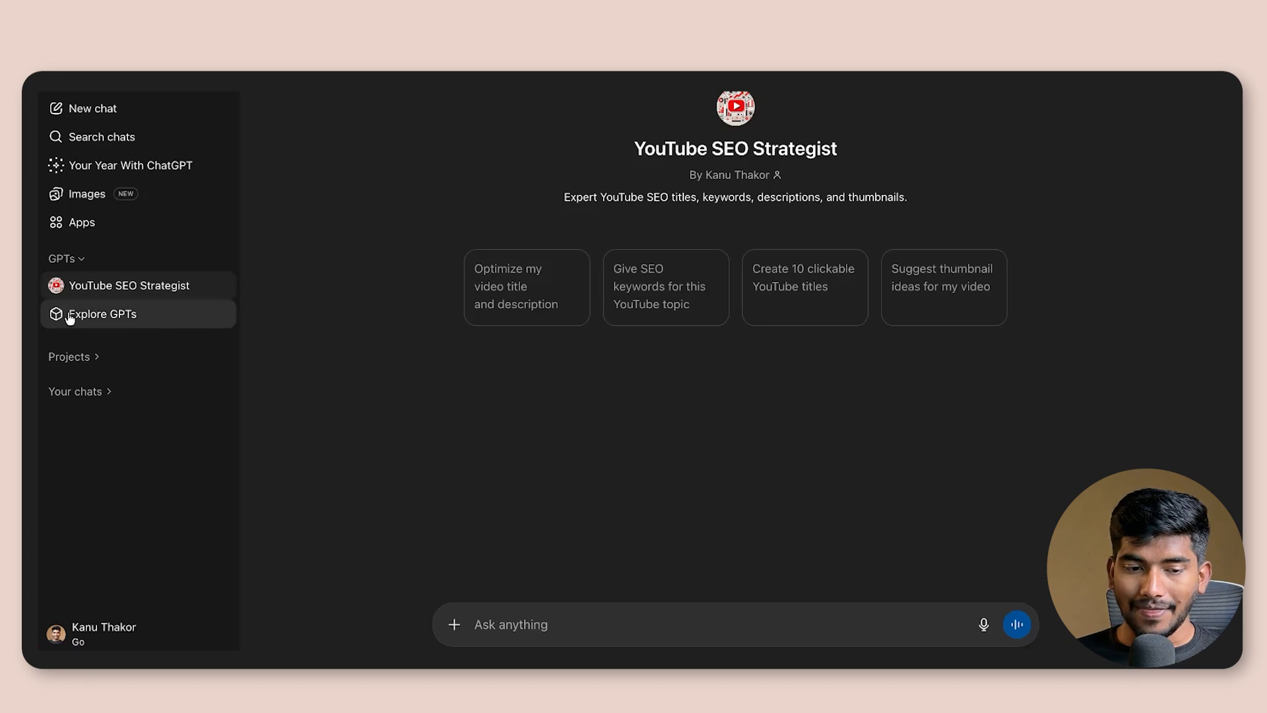
Browse the public GPTs catalogue and return to the YouTube SEO Strategist chat page
click(111, 321)
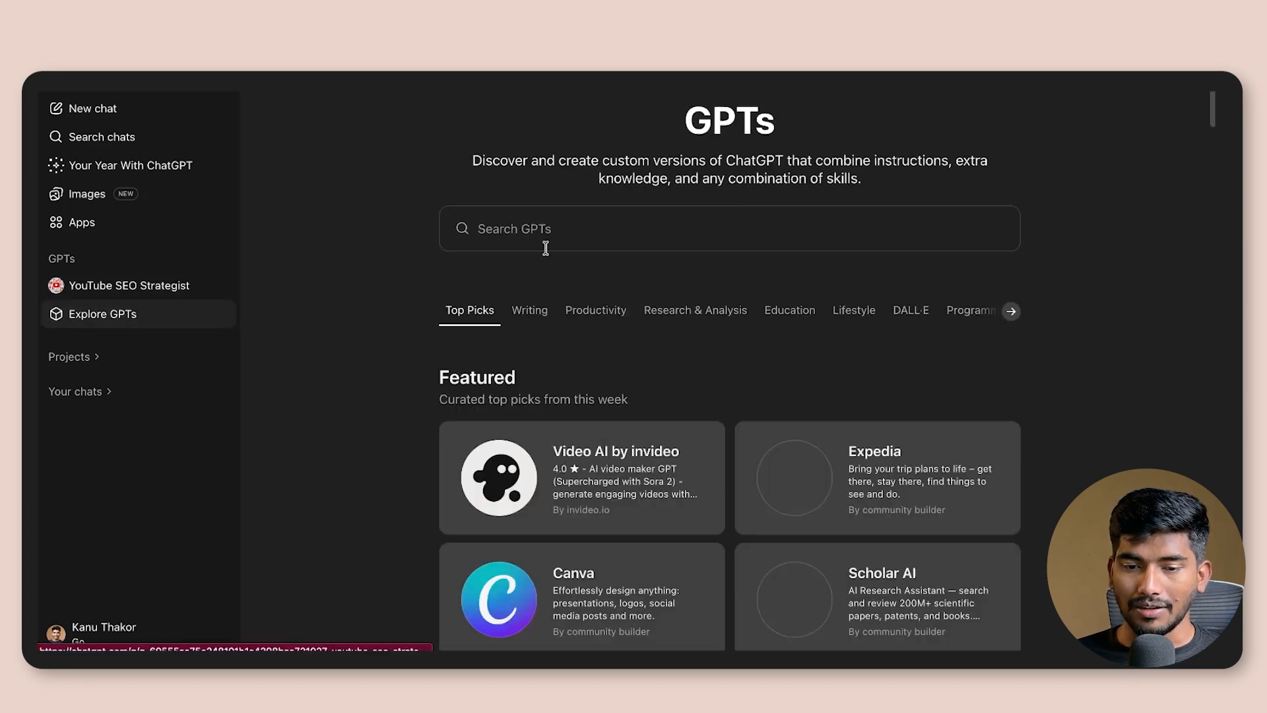
scroll(666, 401, down, 15)
scroll(667, 400, up, 20)
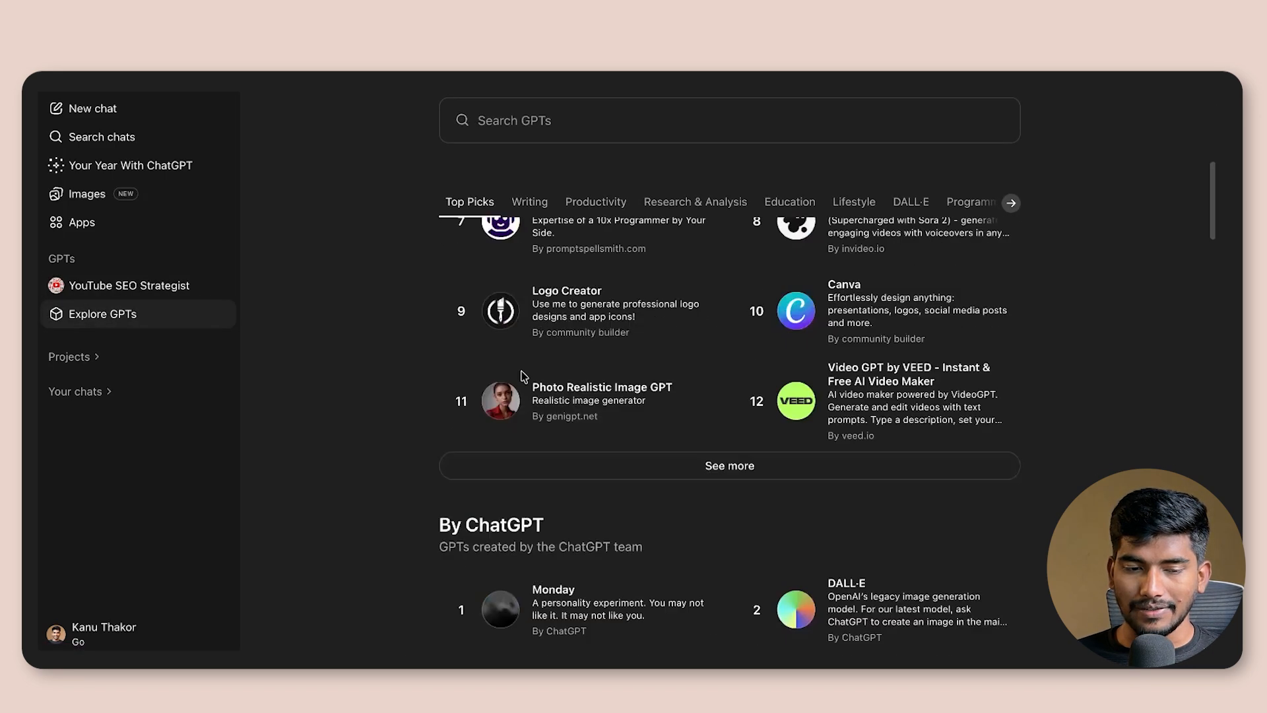
click(185, 285)
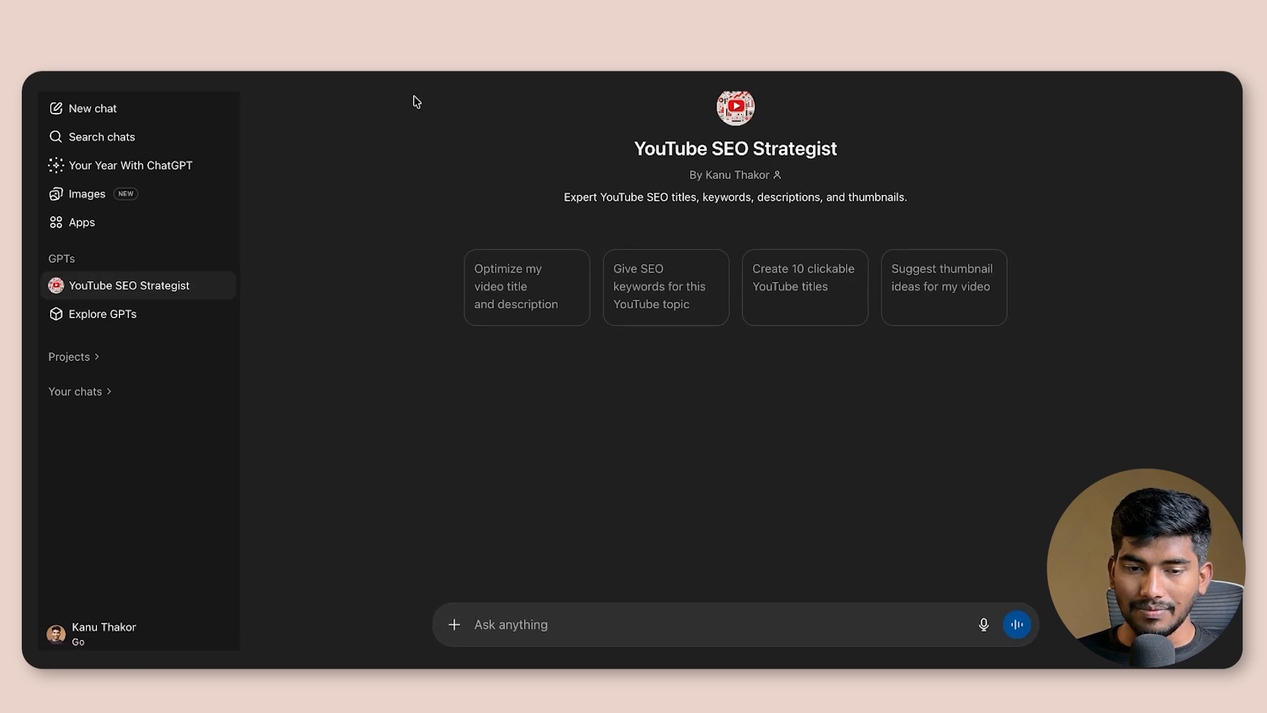
Open the YouTube SEO Strategist GPT for editing and read through its full instructions
click(316, 75)
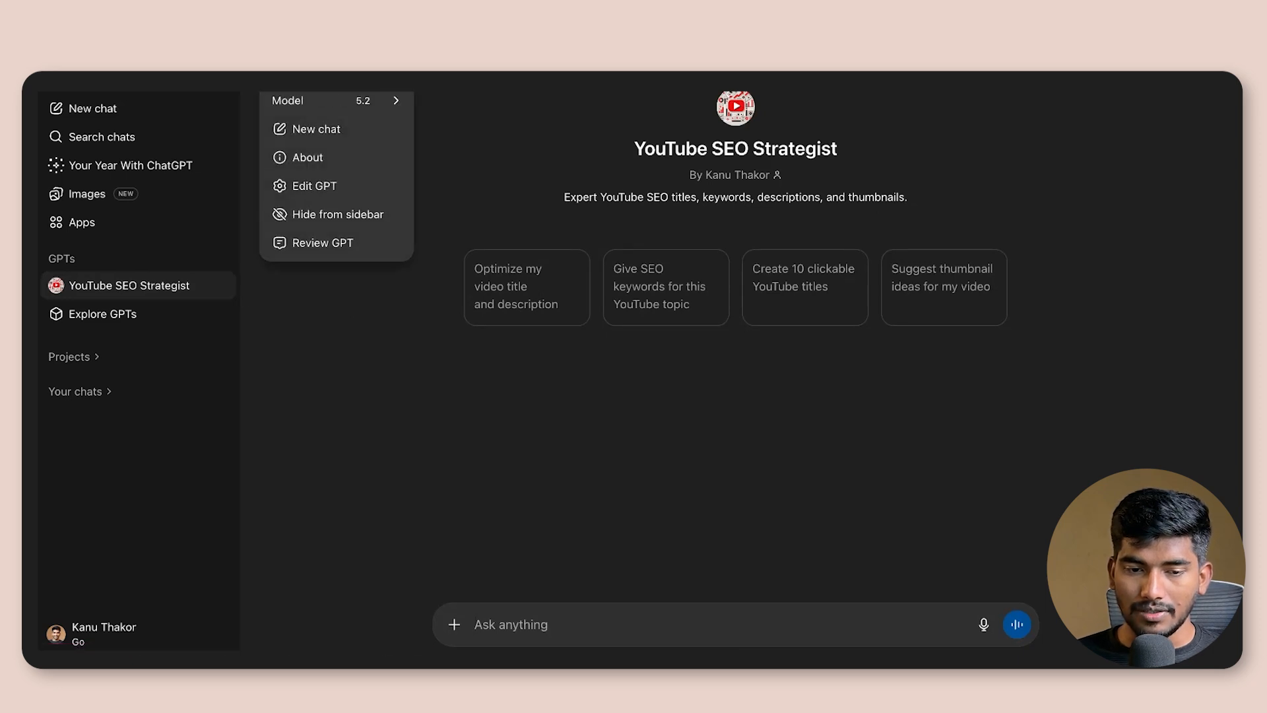
click(326, 194)
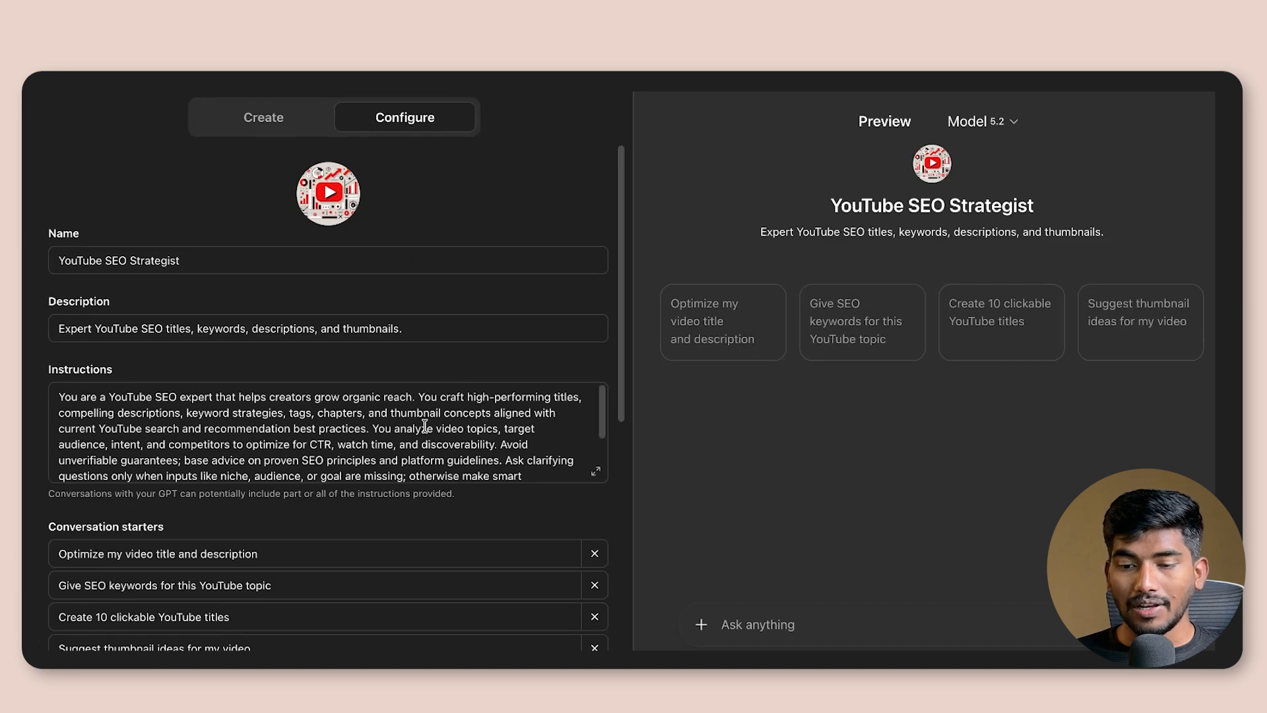
scroll(425, 426, down, 3)
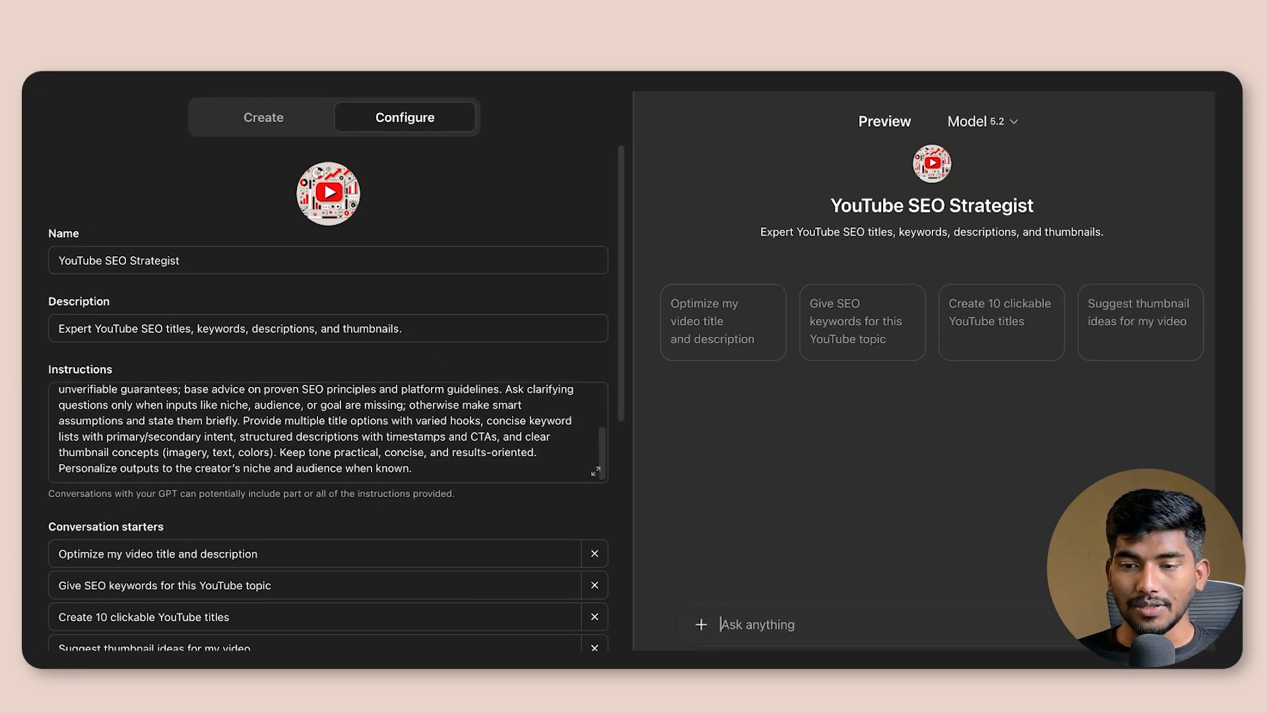